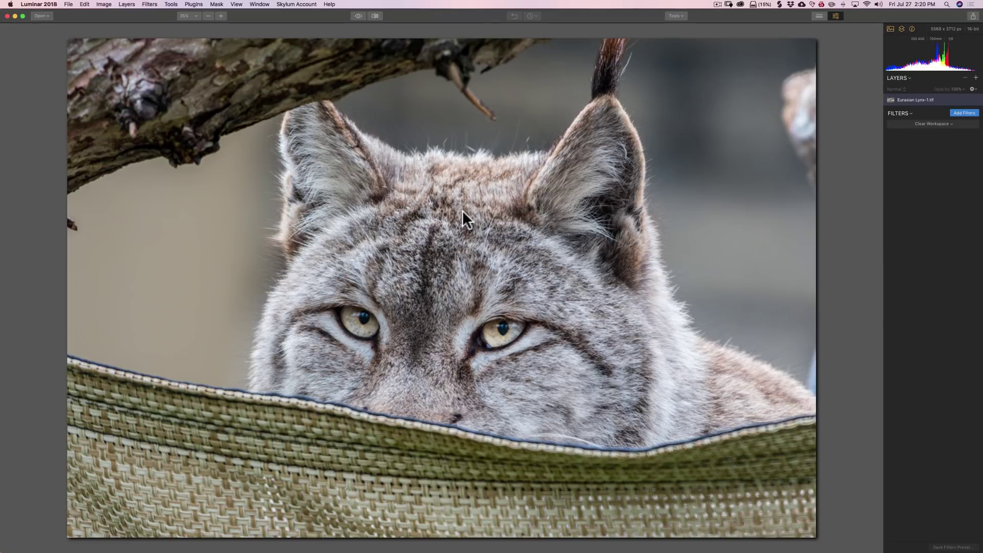
Step: Add the Denoise filter to the lynx photo, with the background above the lynx's head magnified to 200%
click(425, 132)
drag(437, 135, 401, 283)
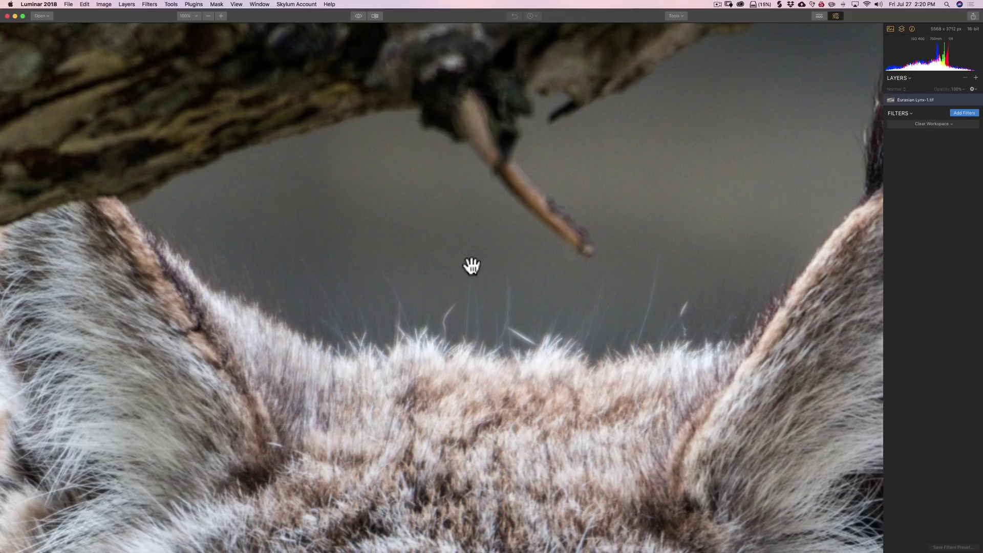
click(195, 15)
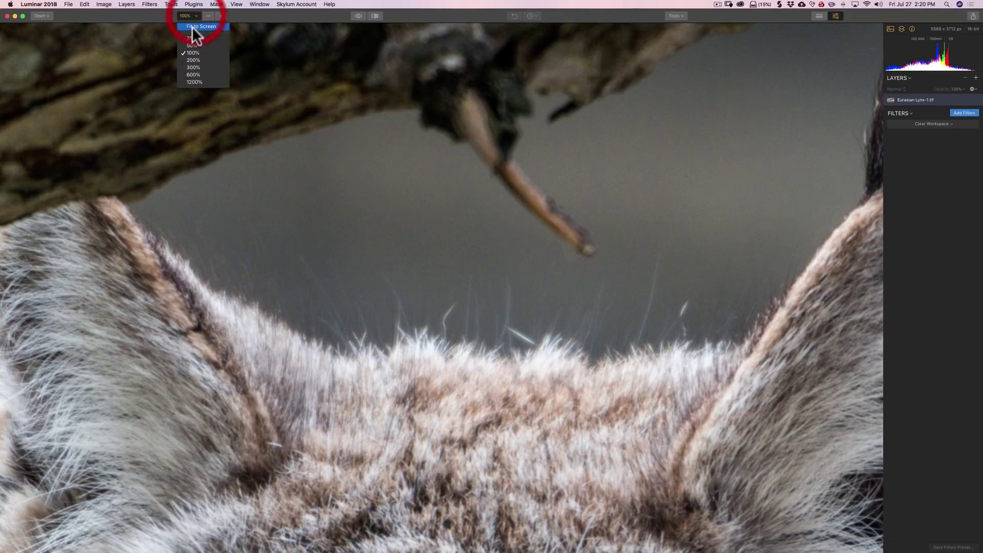
click(188, 54)
drag(481, 252, 504, 263)
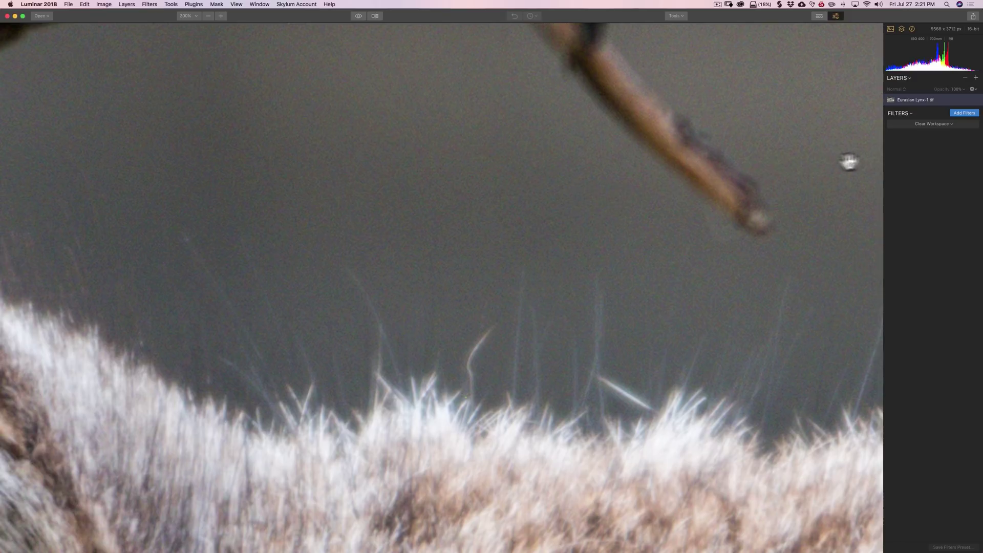
click(965, 113)
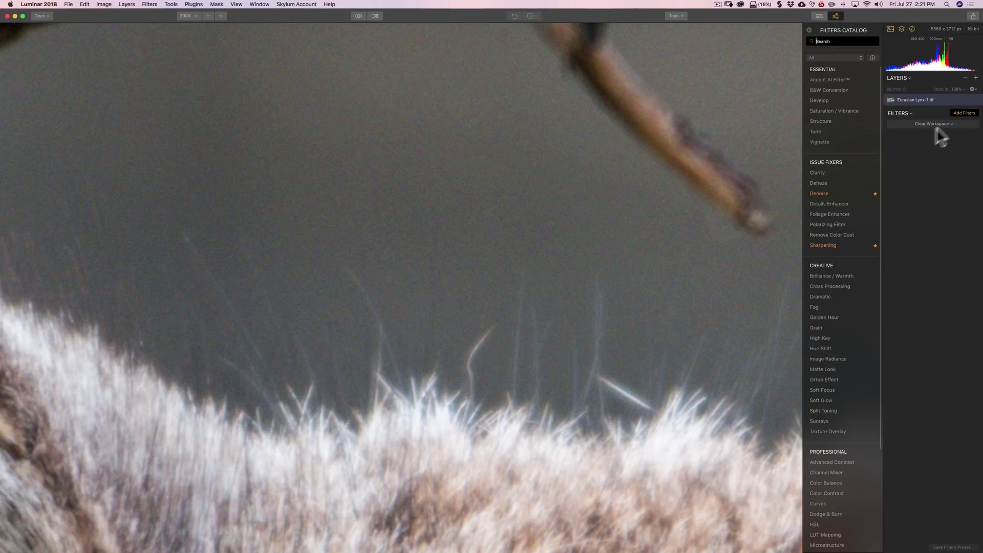
click(822, 193)
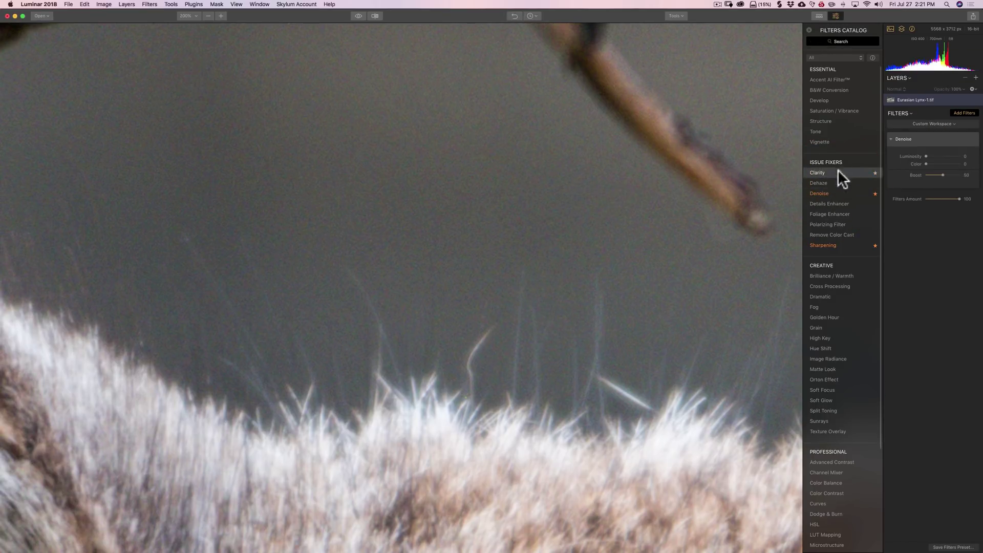
click(809, 29)
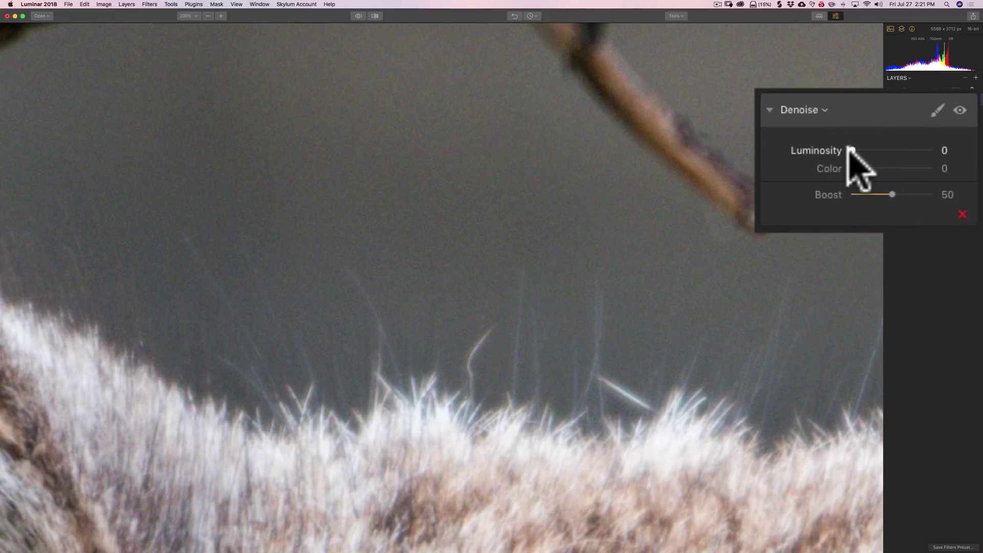
Step: Raise the Denoise filter's Luminosity and Color to their maximum of 100
drag(851, 150, 897, 150)
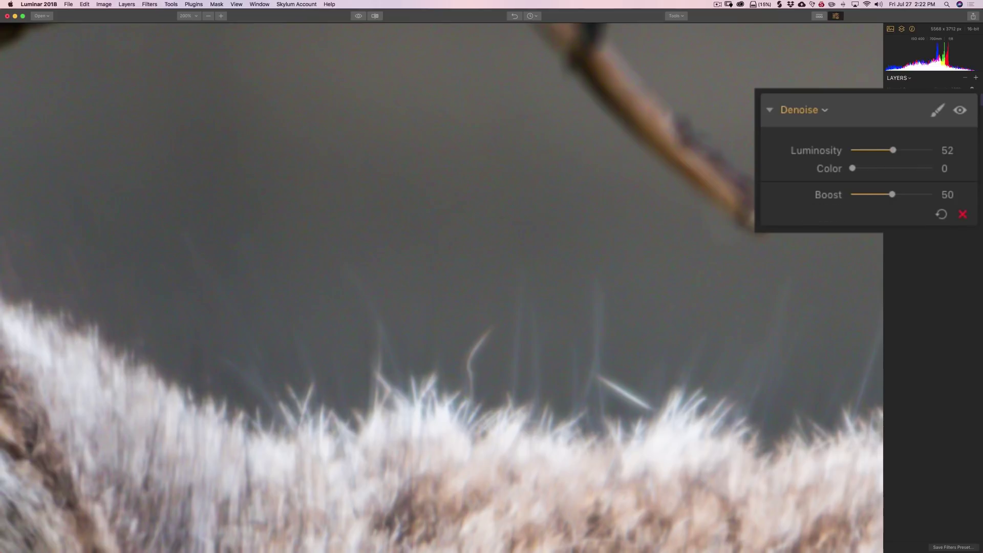
drag(850, 168, 967, 174)
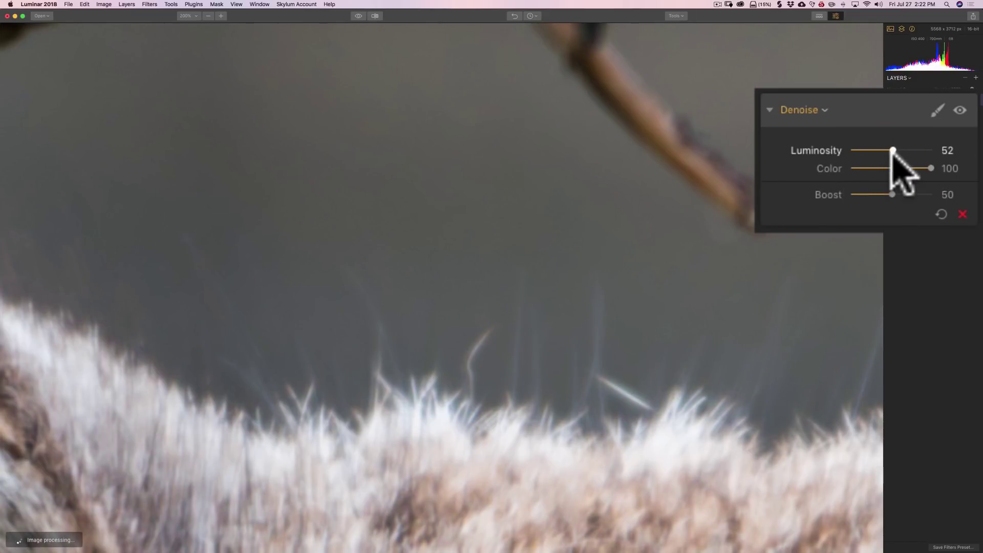
drag(892, 150, 939, 149)
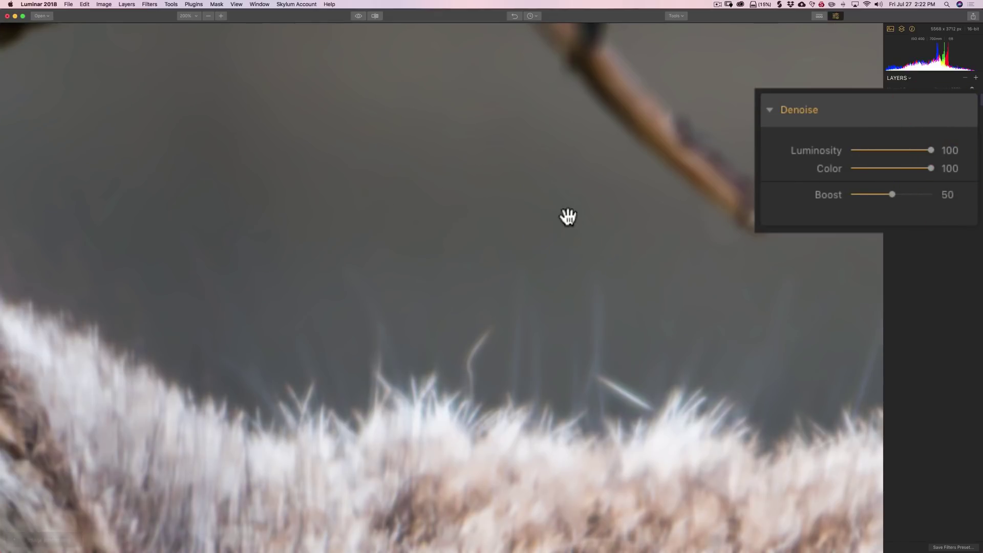
Step: Try out the Denoise filter's Boost and raise it to 100
click(892, 194)
mouse_move(892, 193)
mouse_down()
mouse_move(919, 193)
mouse_move(878, 193)
mouse_move(889, 194)
mouse_up()
click(853, 195)
double_click(829, 191)
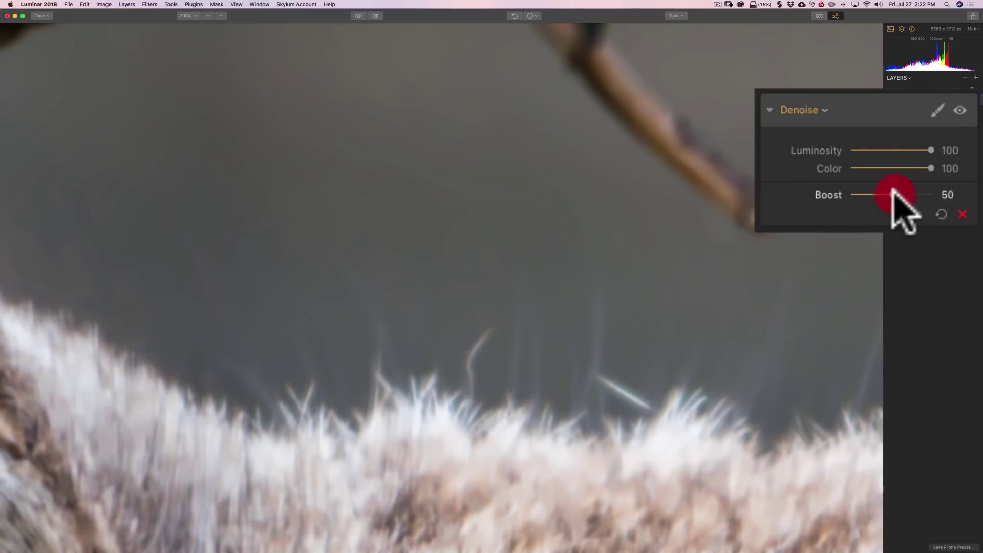
drag(892, 194, 949, 195)
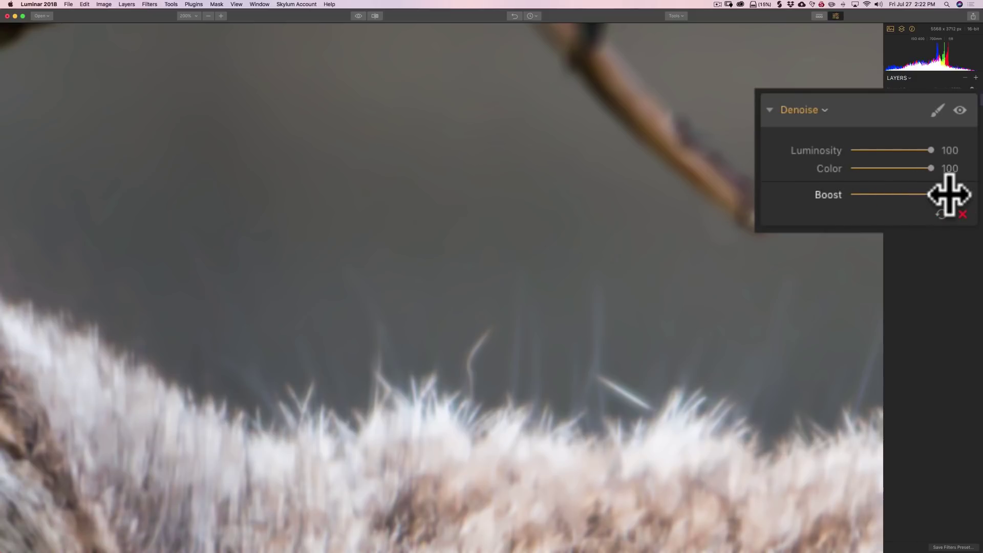
Step: Examine the effect of maximum noise reduction on the lynx's eyes, fur edges and background at 100% and 200% magnification
click(455, 246)
click(358, 325)
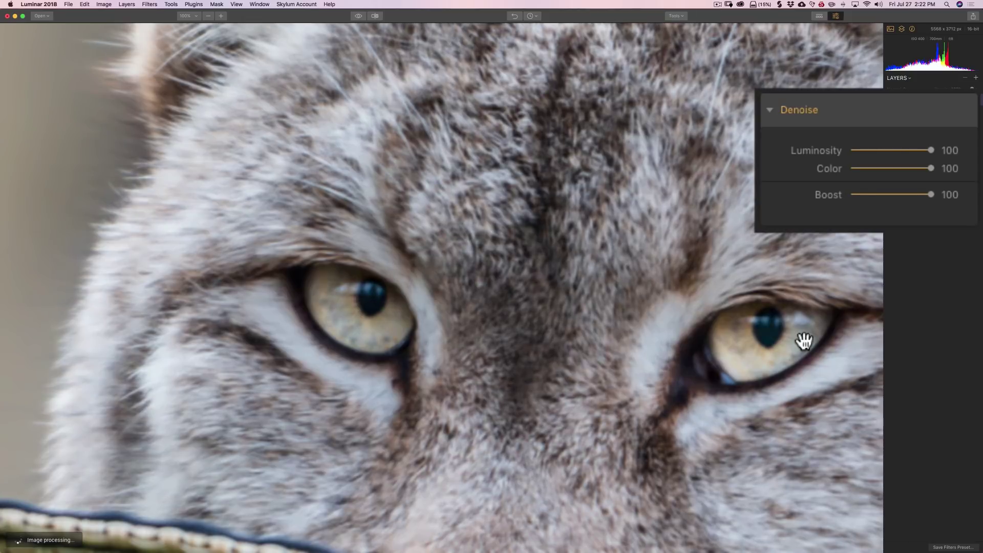
click(615, 275)
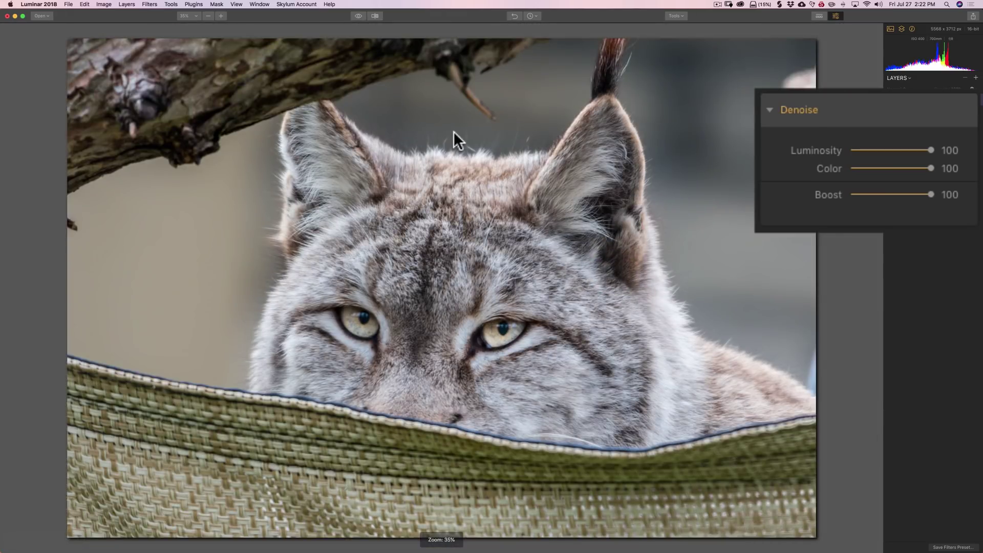
click(454, 131)
drag(463, 134, 468, 158)
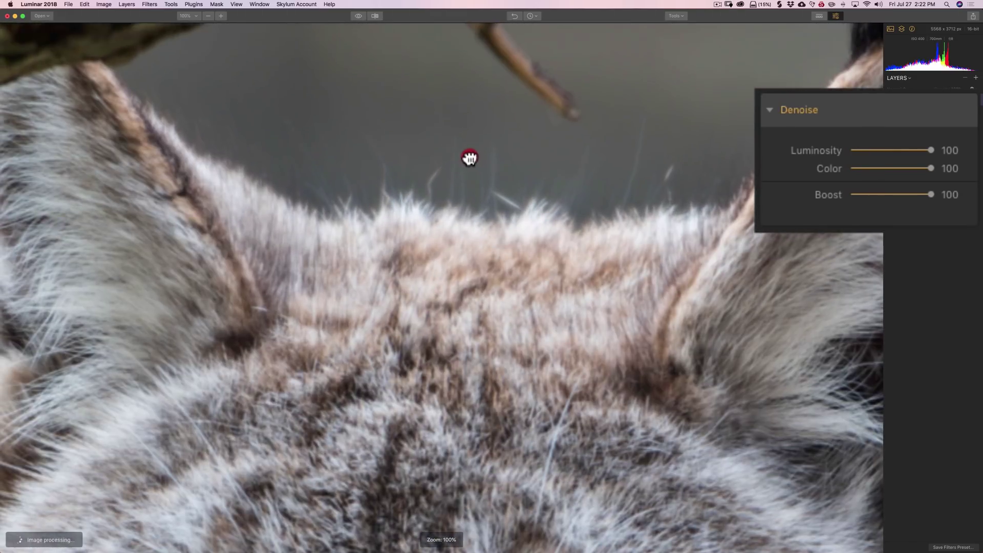
click(195, 15)
click(196, 59)
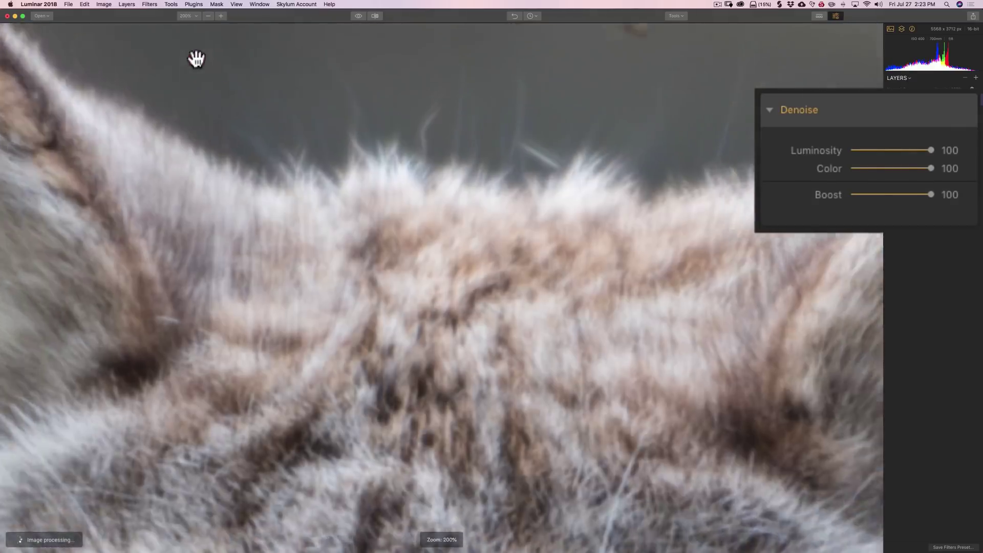
drag(402, 81, 640, 144)
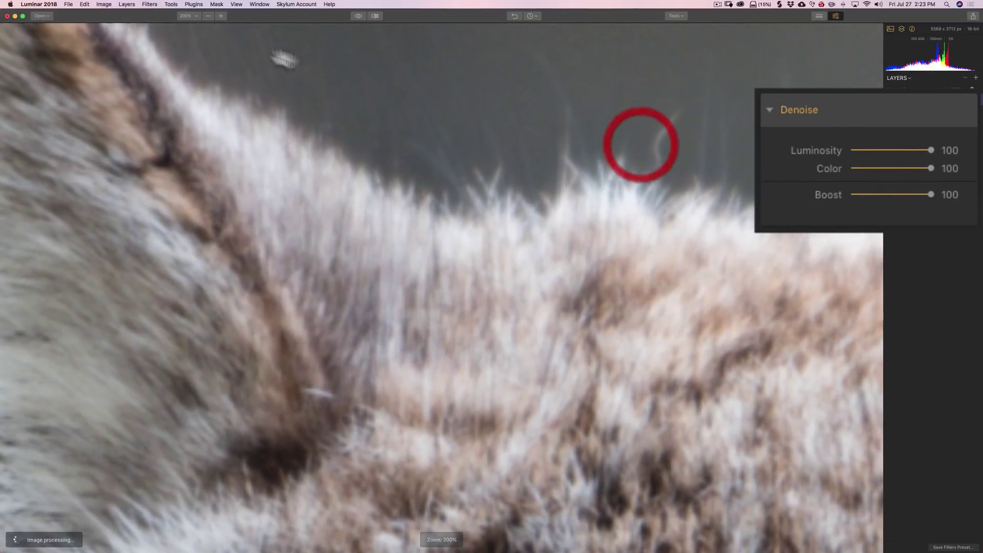
click(196, 15)
click(194, 48)
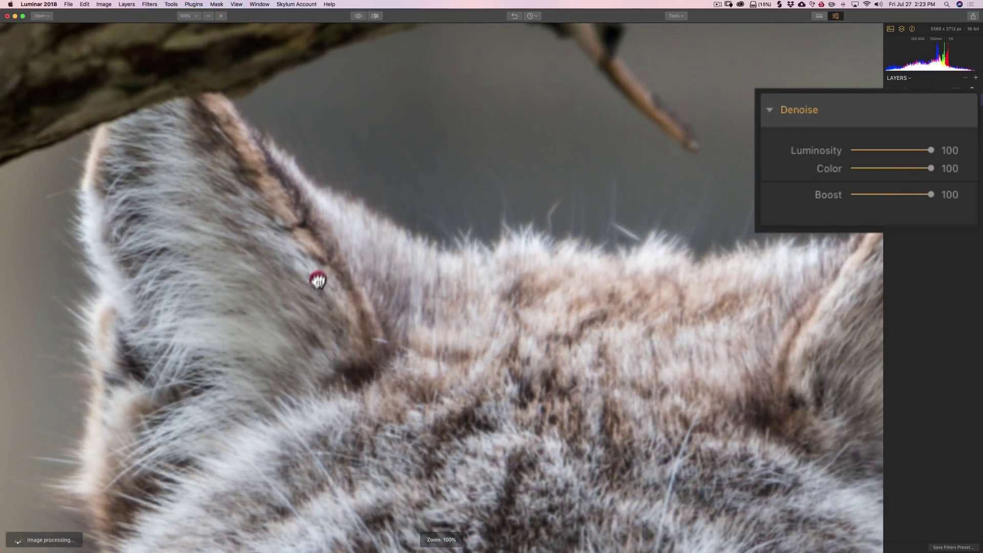
drag(314, 281, 421, 66)
drag(237, 453, 362, 307)
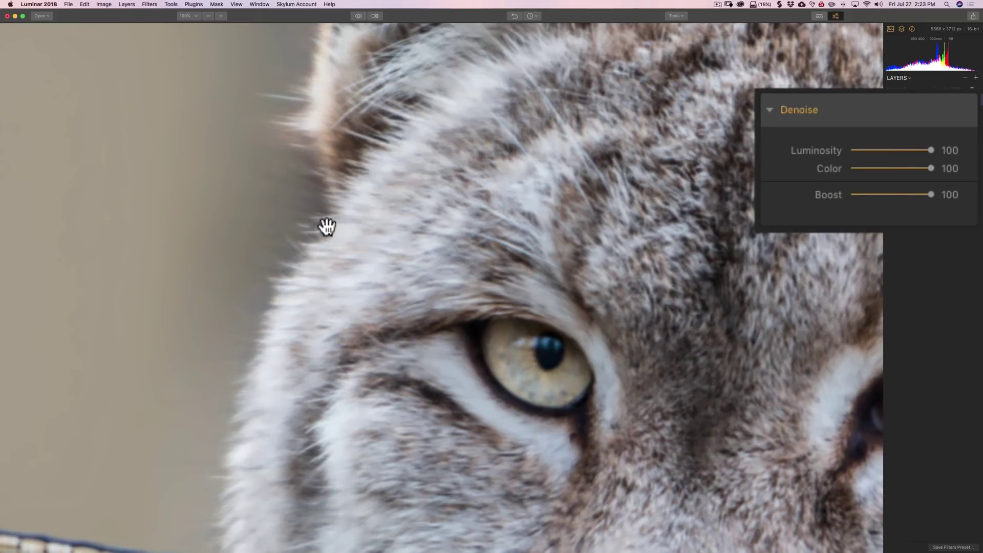
Step: Reset the Denoise filter to its defaults and set Luminosity to 36
mouse_move(948, 158)
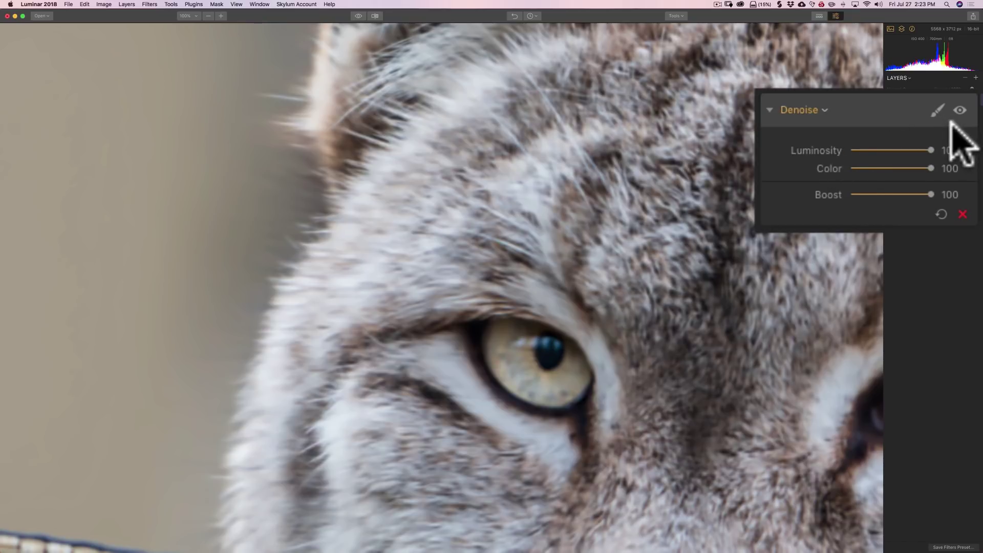
click(941, 214)
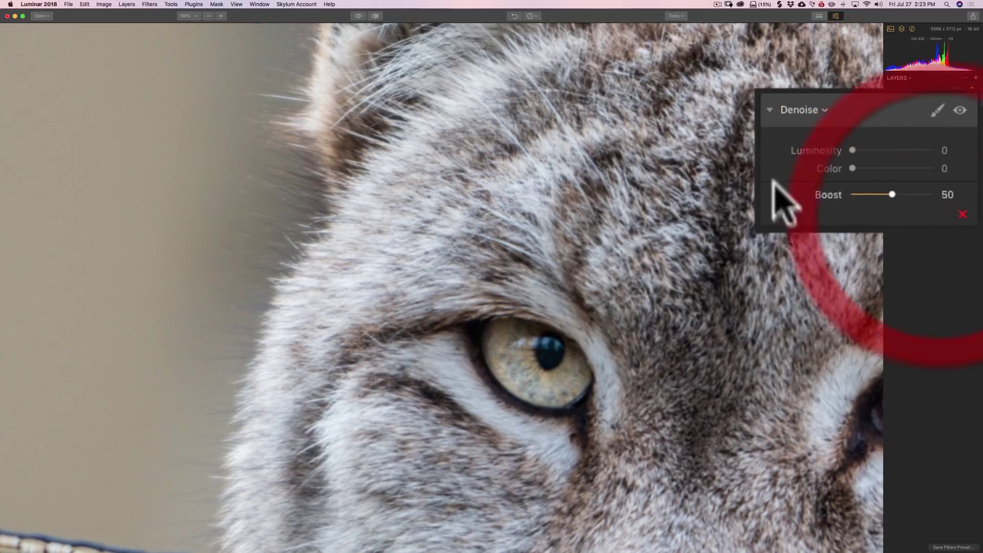
drag(852, 149, 831, 149)
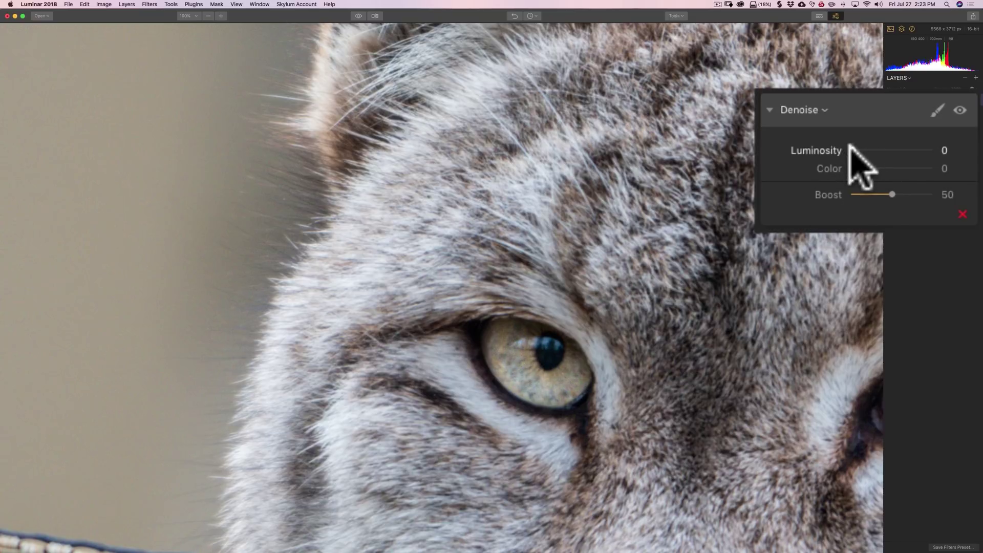
drag(850, 148, 882, 149)
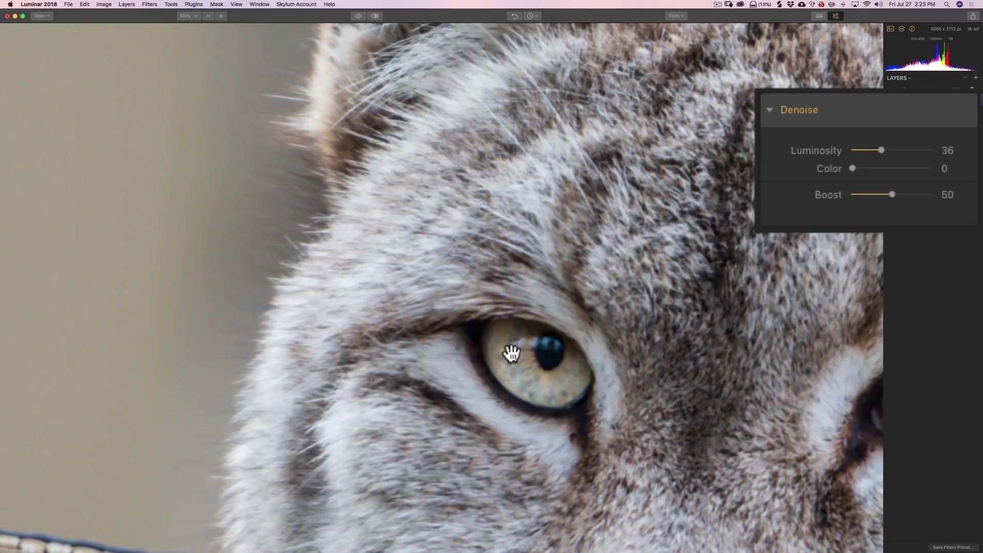
Step: Check the background above the lynx's head at 200% and set the Denoise filter's Color to 100
drag(697, 131, 462, 451)
drag(565, 290, 530, 410)
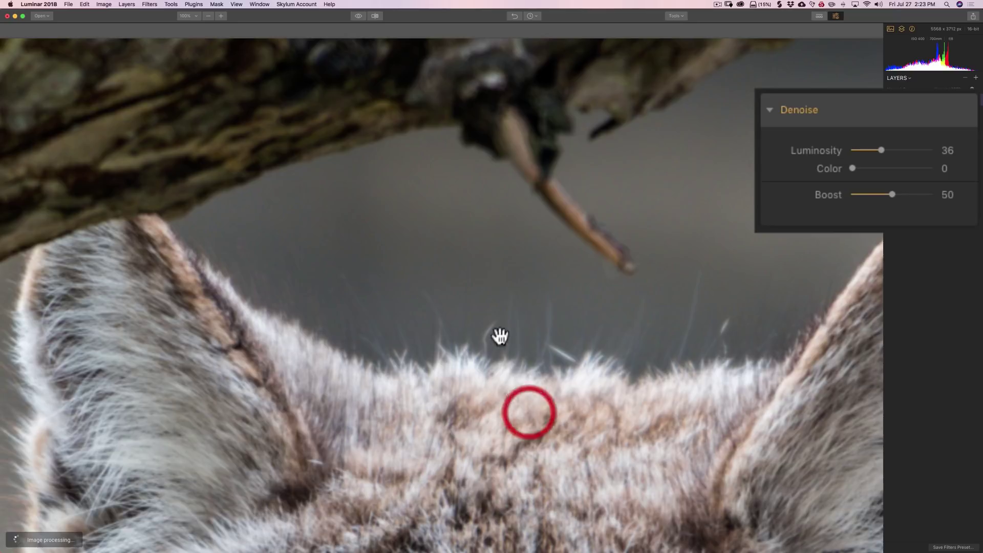
click(192, 13)
click(190, 60)
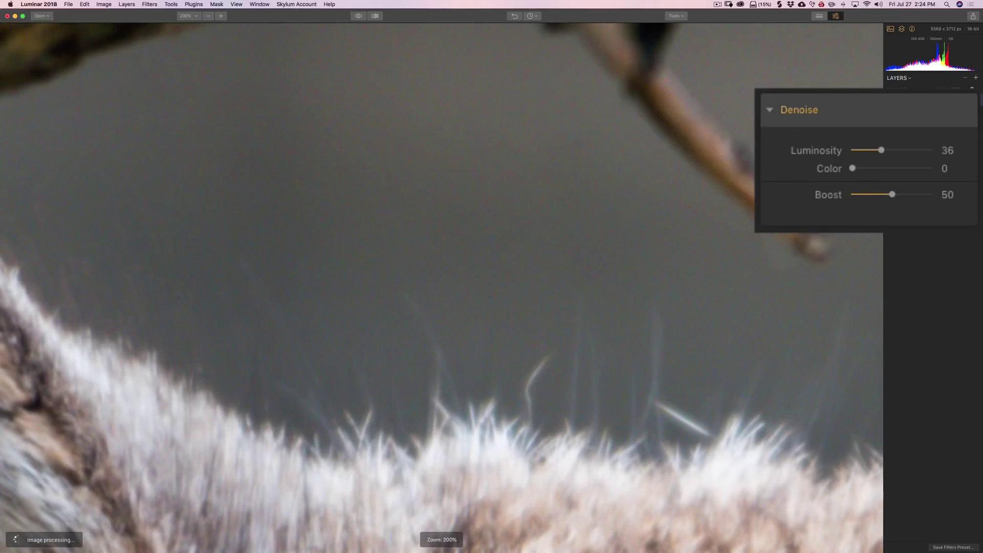
mouse_move(852, 167)
mouse_down()
mouse_move(953, 169)
mouse_move(930, 168)
mouse_move(942, 169)
mouse_up()
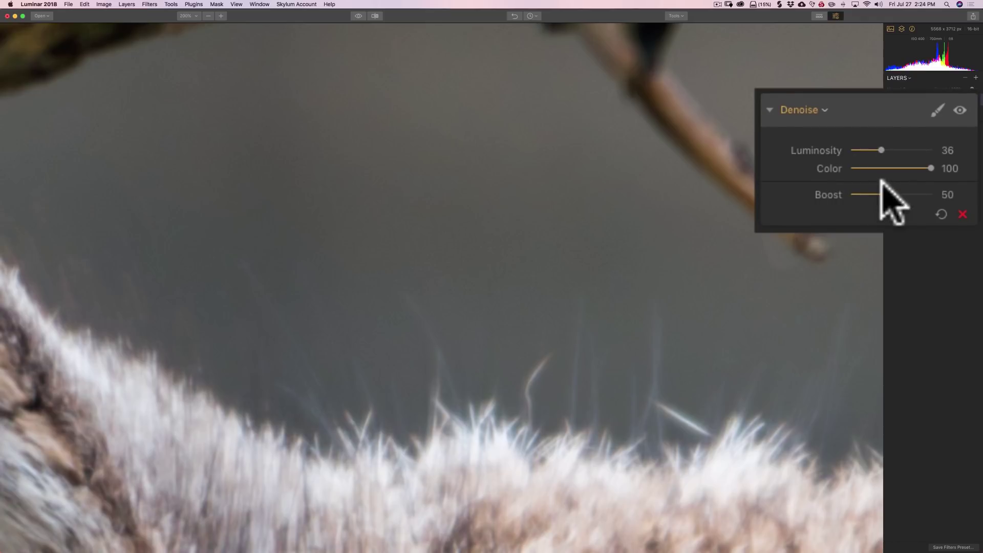
Step: Lower the Denoise filter's Boost to 7 while viewing the fur edge beside the lynx's eye
click(503, 282)
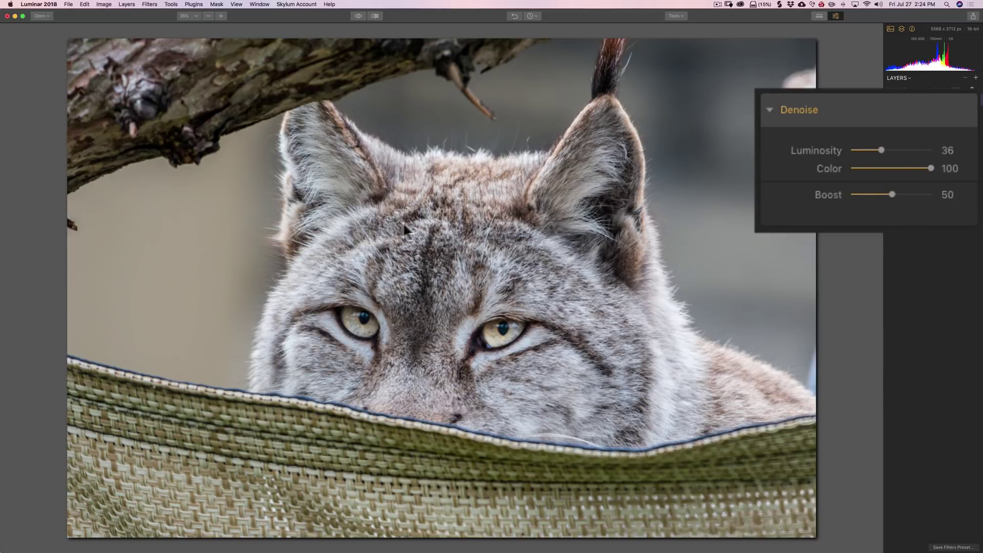
drag(254, 273, 377, 223)
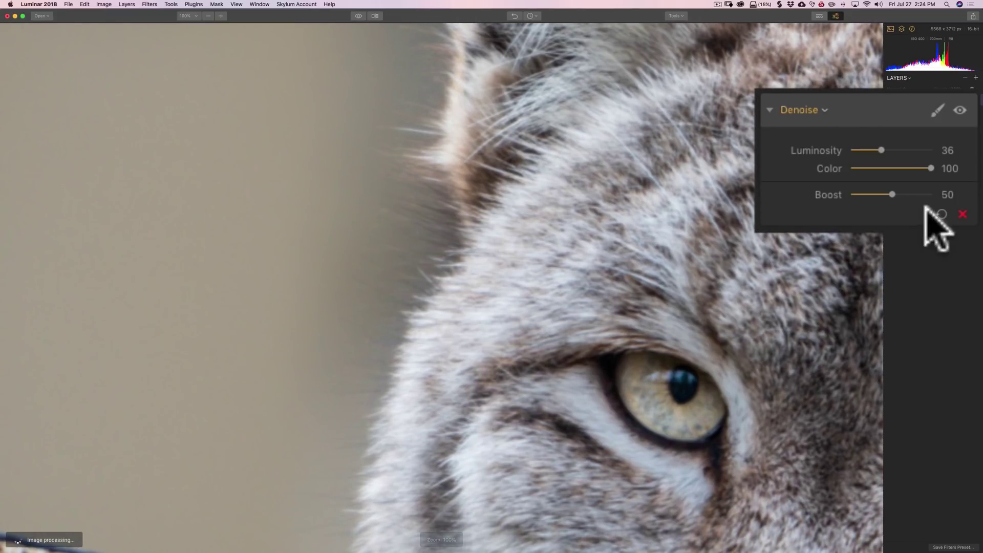
drag(892, 195, 875, 194)
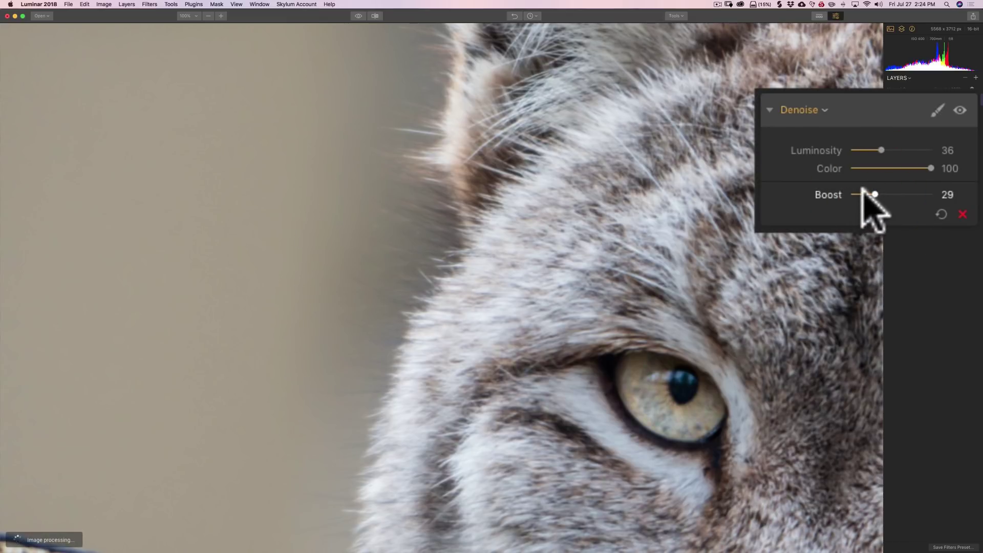
click(873, 194)
drag(873, 194, 858, 194)
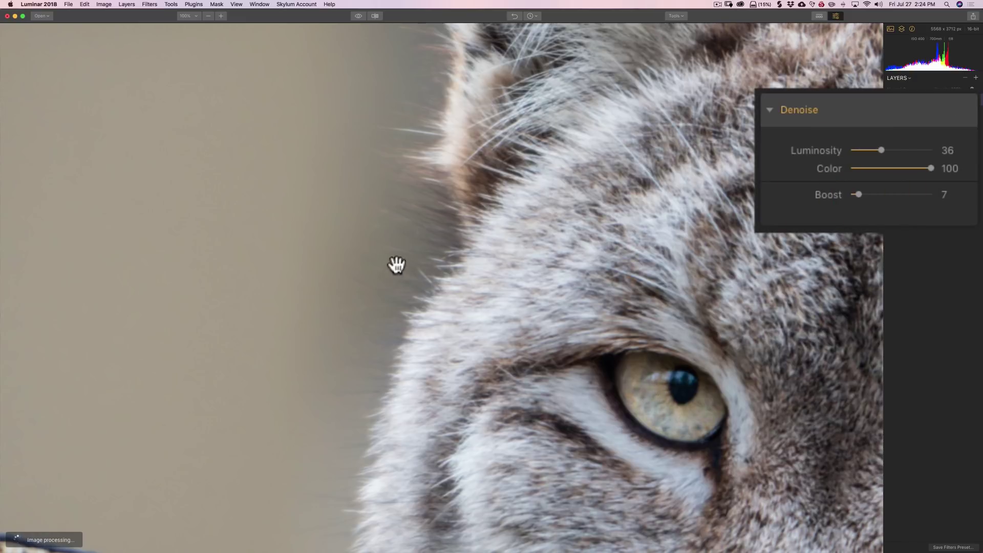
Step: Set the Denoise filter's Boost to 26 and check the fur and background around the lynx's ears
drag(716, 201, 401, 509)
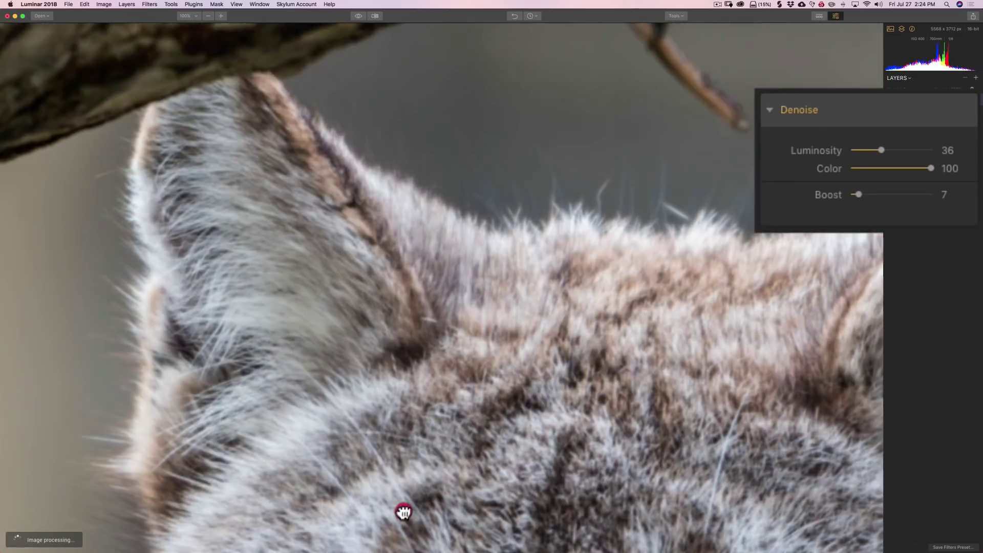
drag(607, 248, 513, 403)
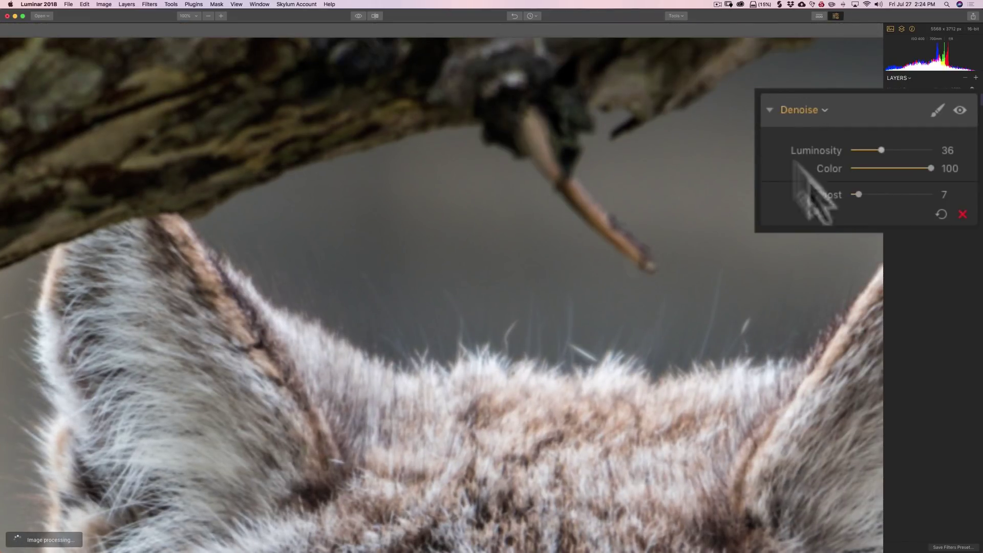
drag(859, 194, 873, 194)
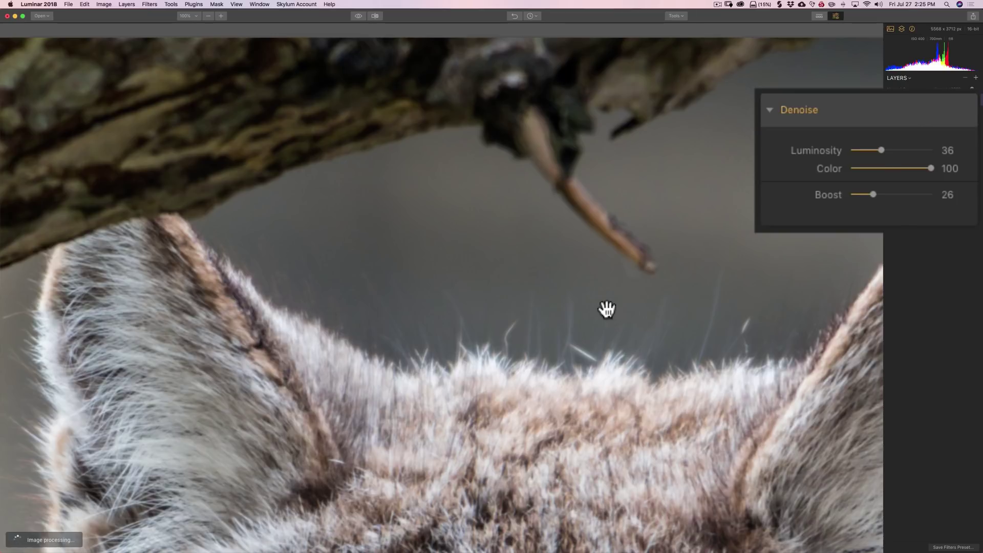
click(455, 313)
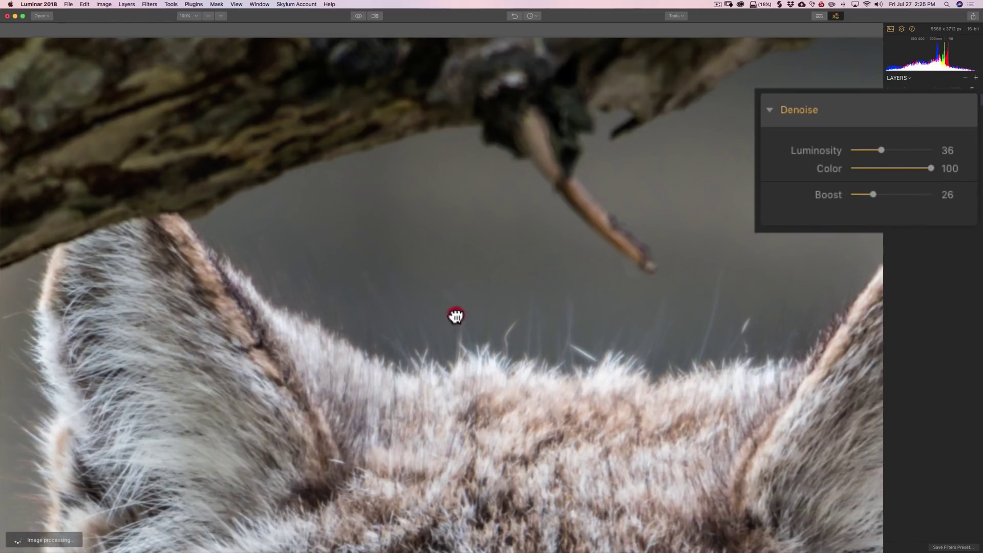
click(534, 127)
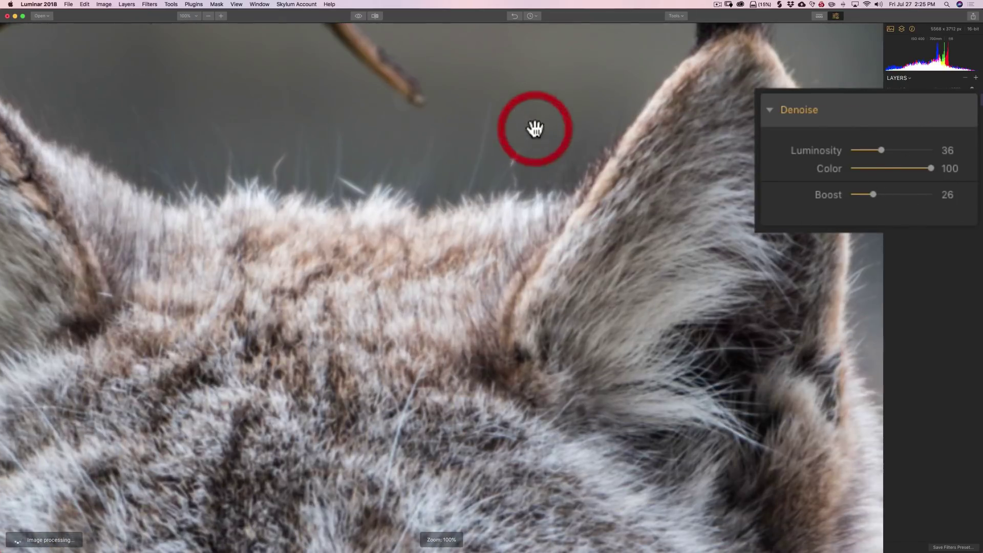
drag(301, 139, 459, 264)
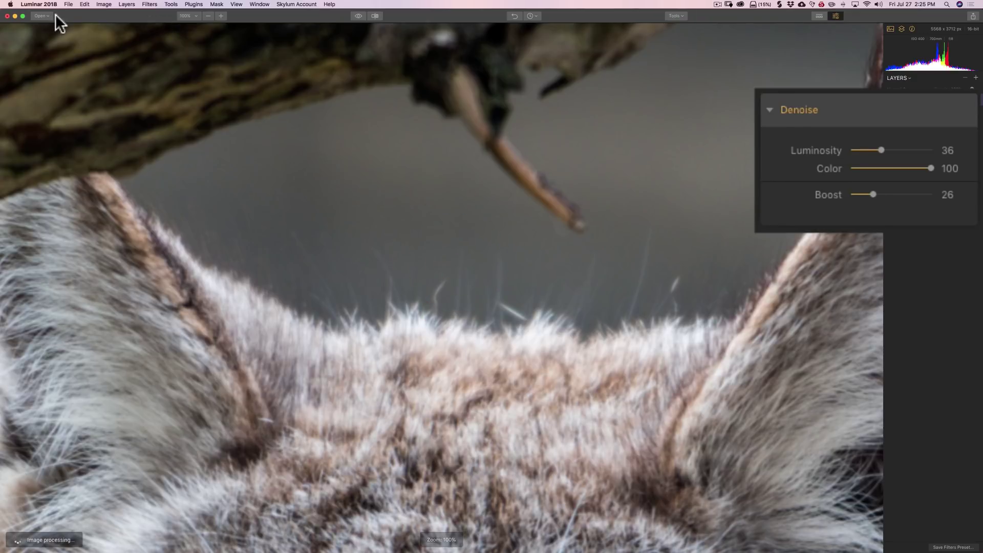
Step: Compare the background above the lynx's head at 200% with the Denoise filter off and on
click(191, 16)
click(193, 60)
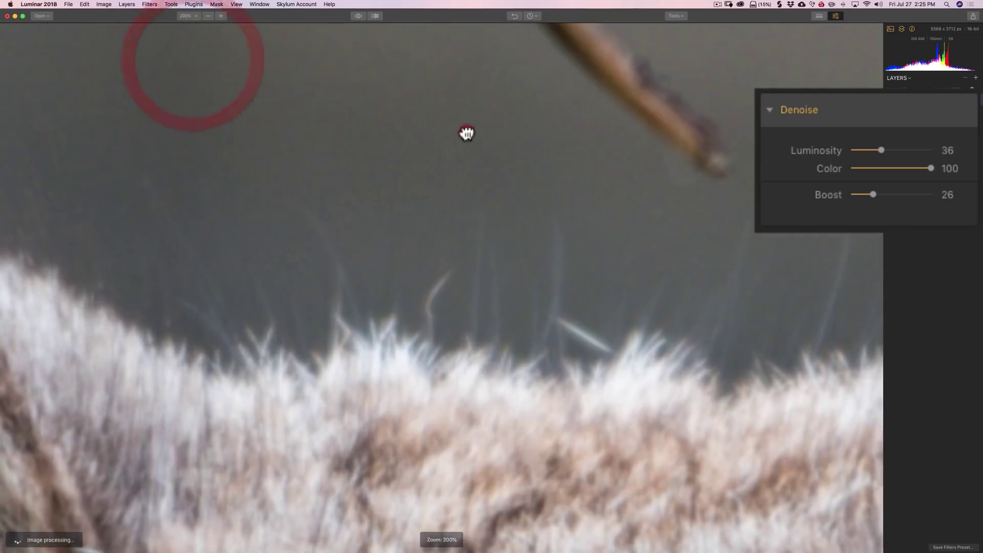
drag(465, 130, 454, 228)
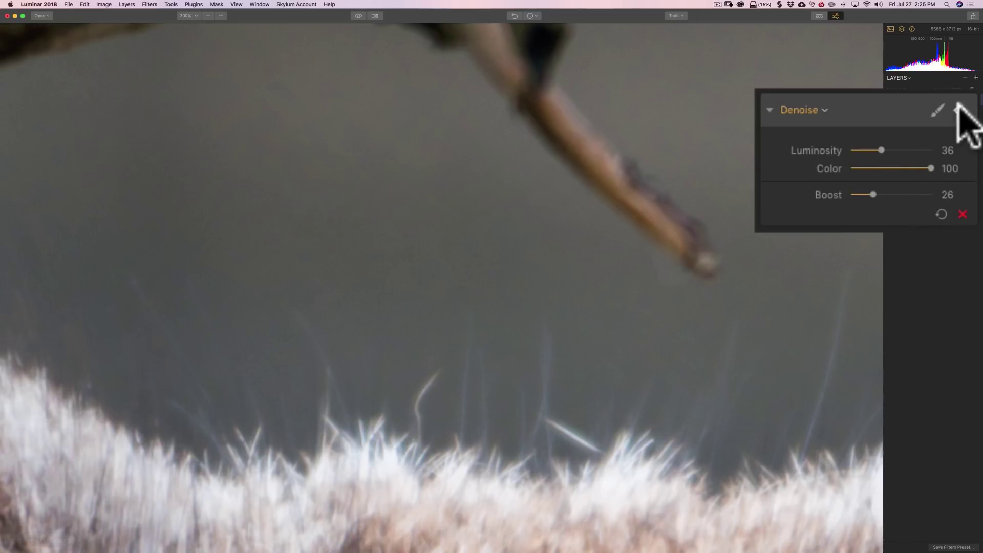
click(957, 107)
click(957, 108)
click(957, 107)
click(957, 107)
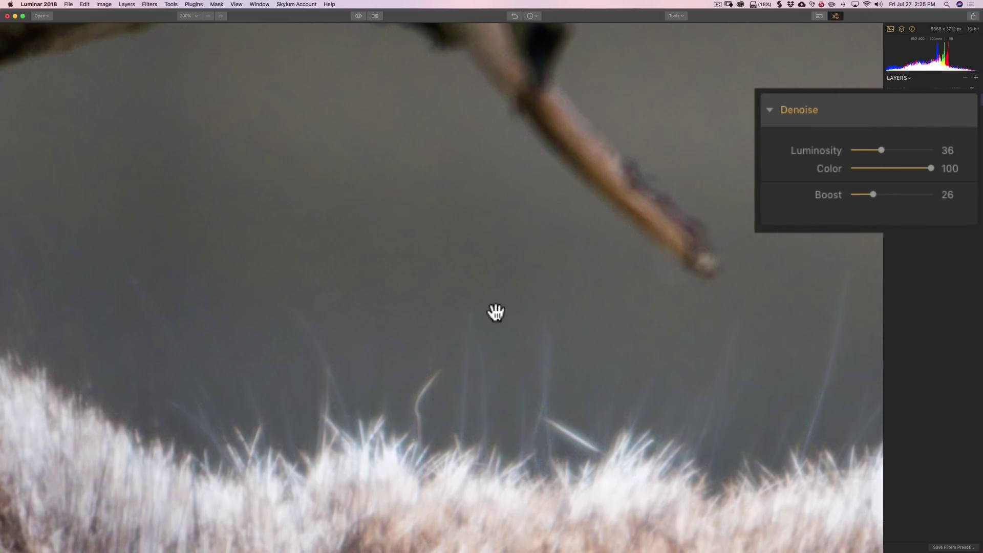
key(super+0)
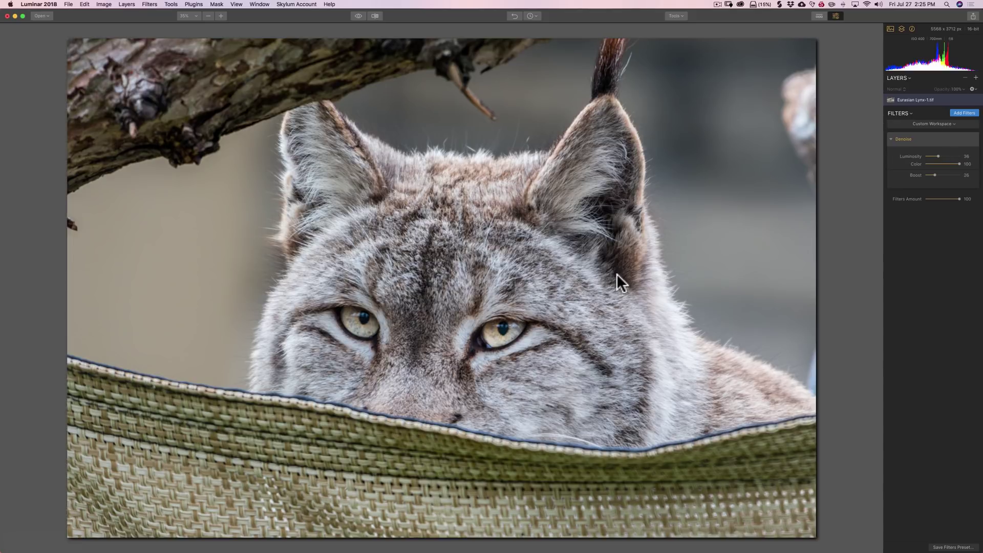
Step: Add the Sharpening filter to the lynx photo and close the filters catalog
click(964, 112)
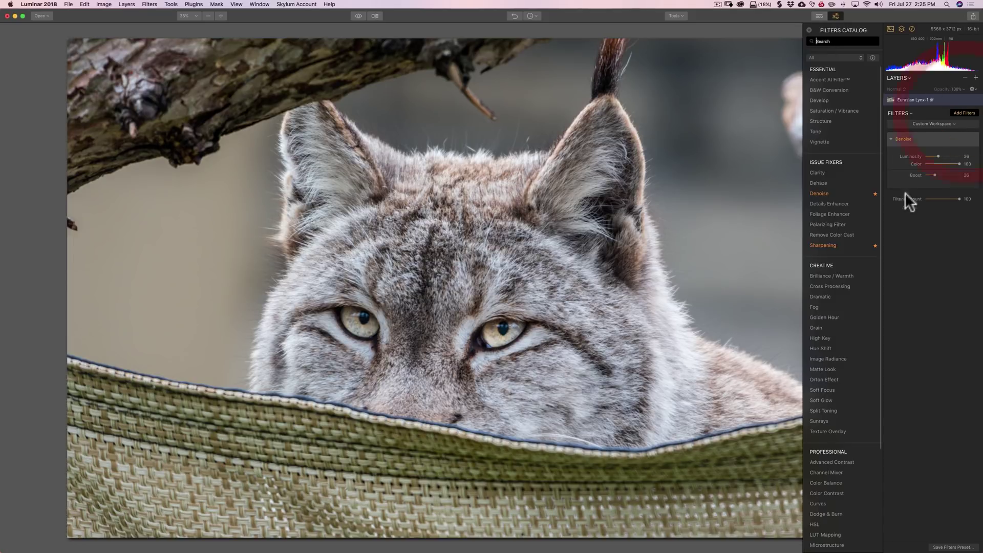
click(825, 245)
click(806, 28)
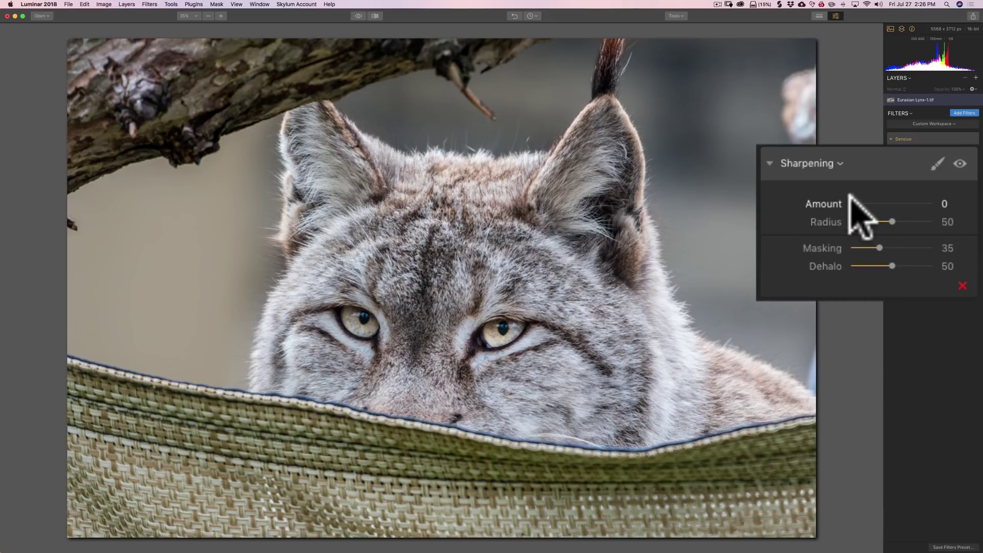
Step: Try a Sharpening Amount of 55 while viewing the lynx's eye and surrounding fur at 100%
click(353, 322)
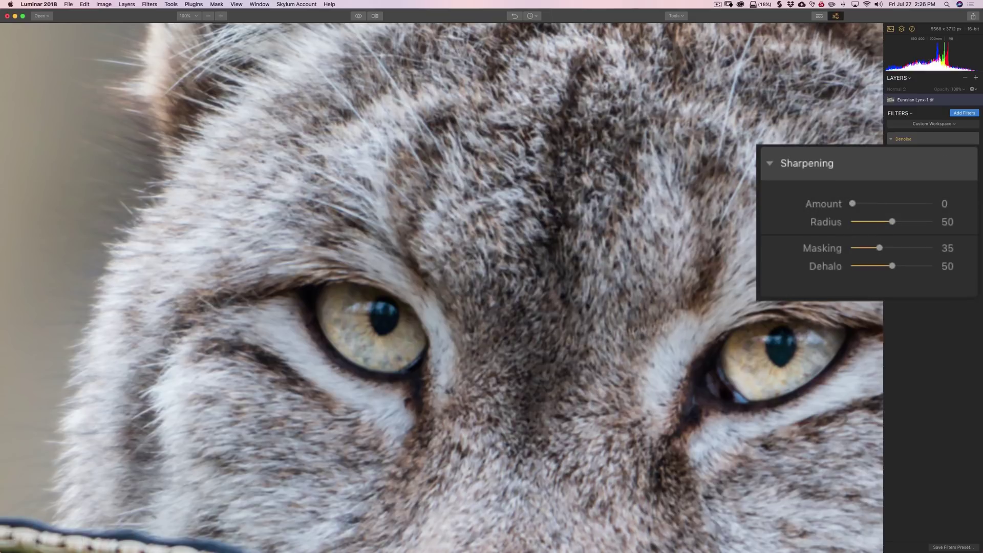
drag(352, 342, 484, 348)
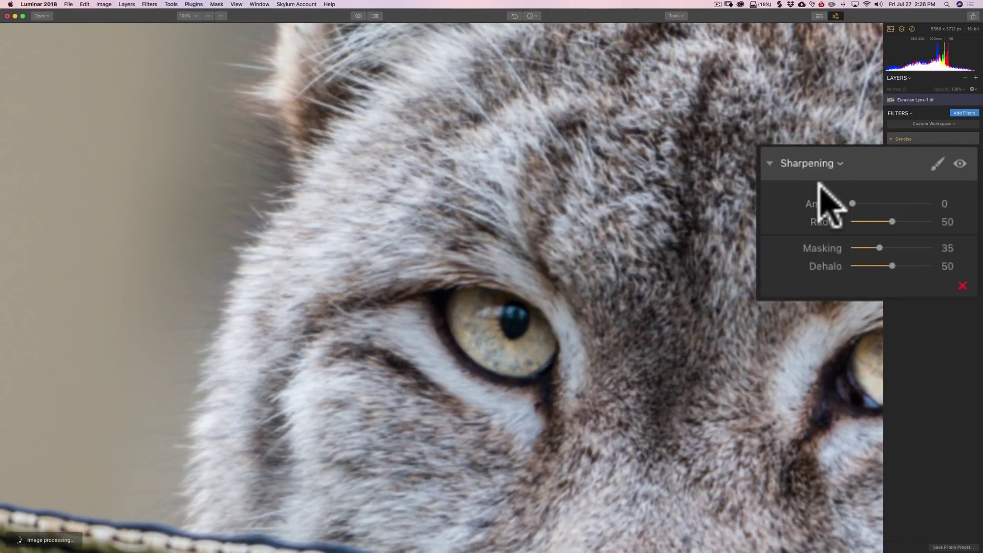
click(852, 202)
drag(852, 201, 899, 202)
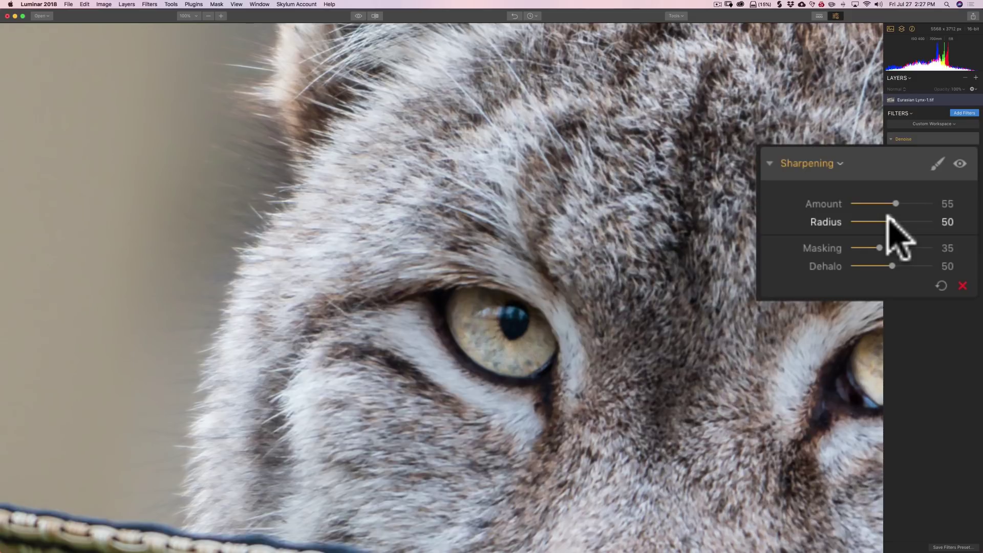
Step: Try the Sharpening filter's Radius at 100, check the whole photo, and lower it to 52
drag(889, 220, 975, 235)
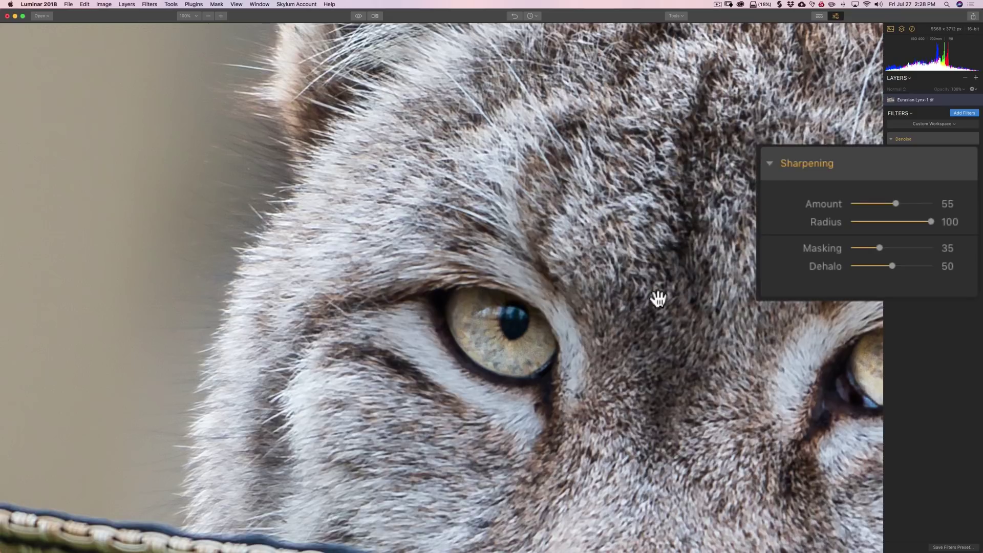
click(634, 288)
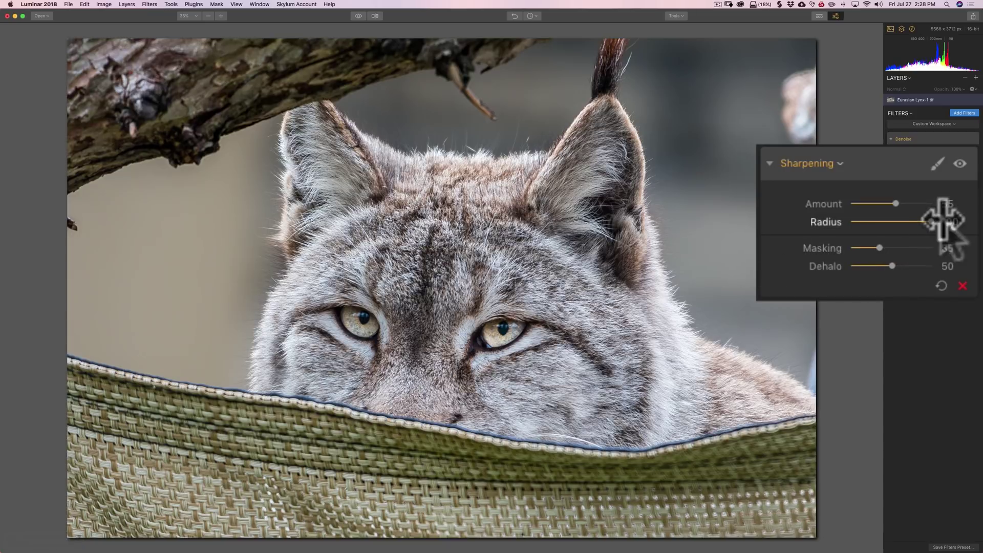
drag(930, 222, 888, 221)
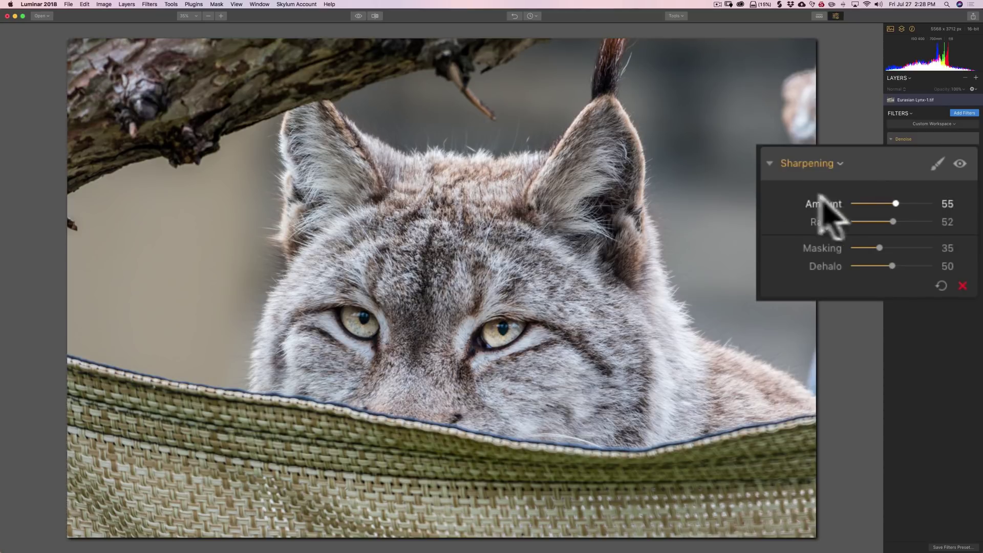
Step: Try higher Sharpening Masking values up to 86, ending at 82 while viewing the fur below the lynx's ear
drag(879, 248, 911, 248)
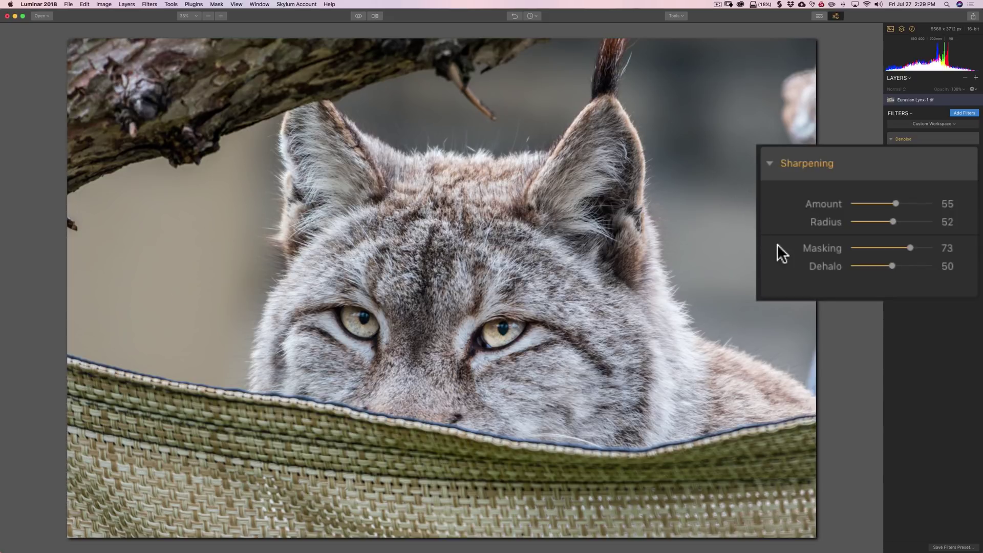
mouse_move(909, 248)
mouse_down()
mouse_move(877, 248)
mouse_move(956, 250)
mouse_move(873, 248)
mouse_move(917, 248)
mouse_up()
drag(918, 248, 920, 248)
click(633, 272)
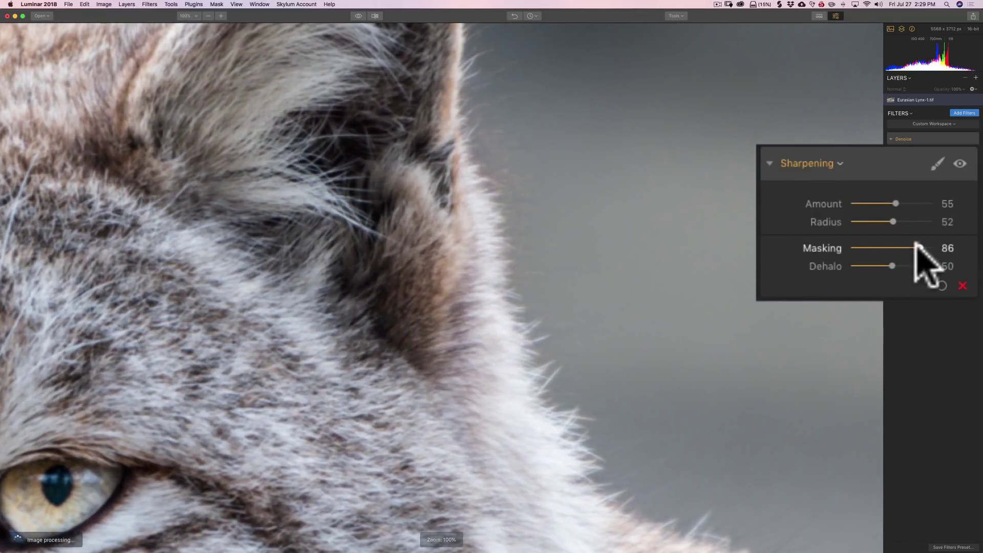
mouse_move(916, 246)
mouse_down()
mouse_move(824, 248)
mouse_move(943, 248)
mouse_move(794, 248)
mouse_move(915, 250)
mouse_up()
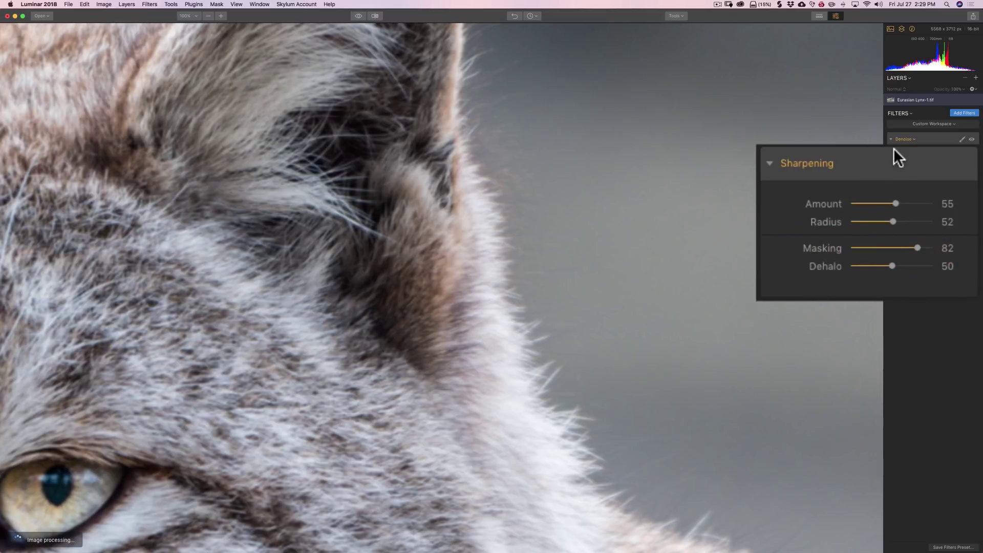
Step: Try the Sharpening filter's Masking at 63 and 78, and lower it to 51 while viewing the whole photo
mouse_move(916, 248)
mouse_down()
mouse_move(878, 248)
mouse_move(901, 249)
mouse_up()
click(598, 242)
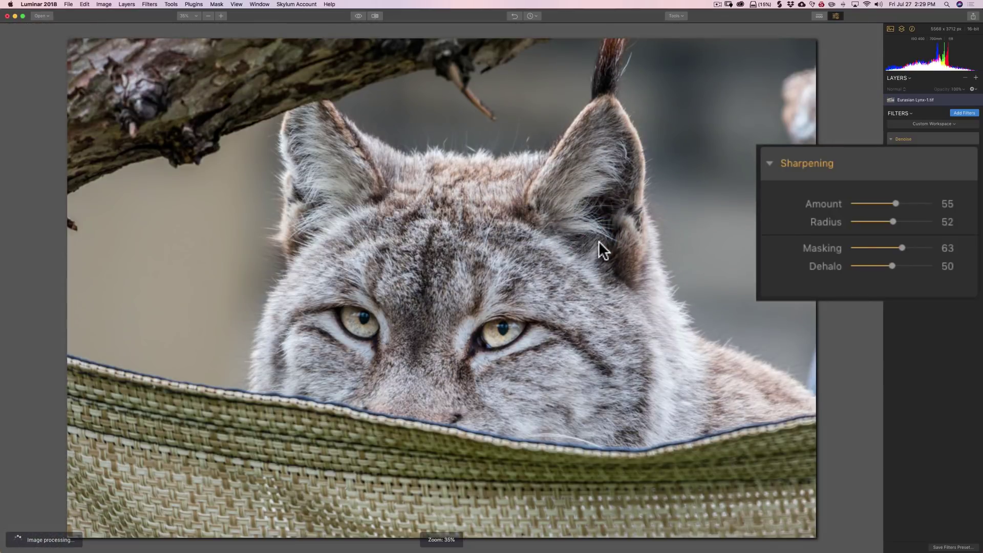
click(903, 248)
mouse_move(901, 247)
mouse_down()
mouse_move(872, 247)
mouse_move(915, 248)
mouse_up()
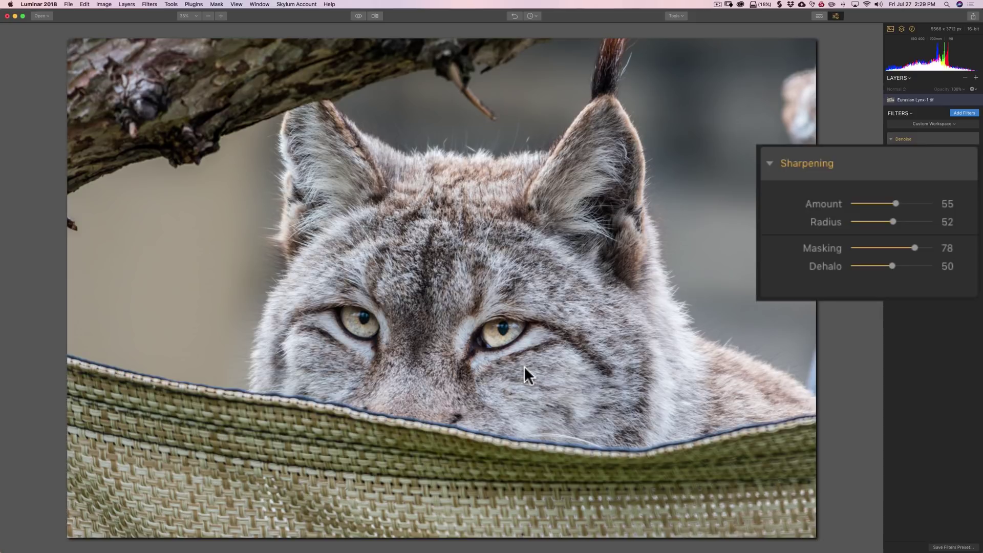
drag(915, 248, 892, 249)
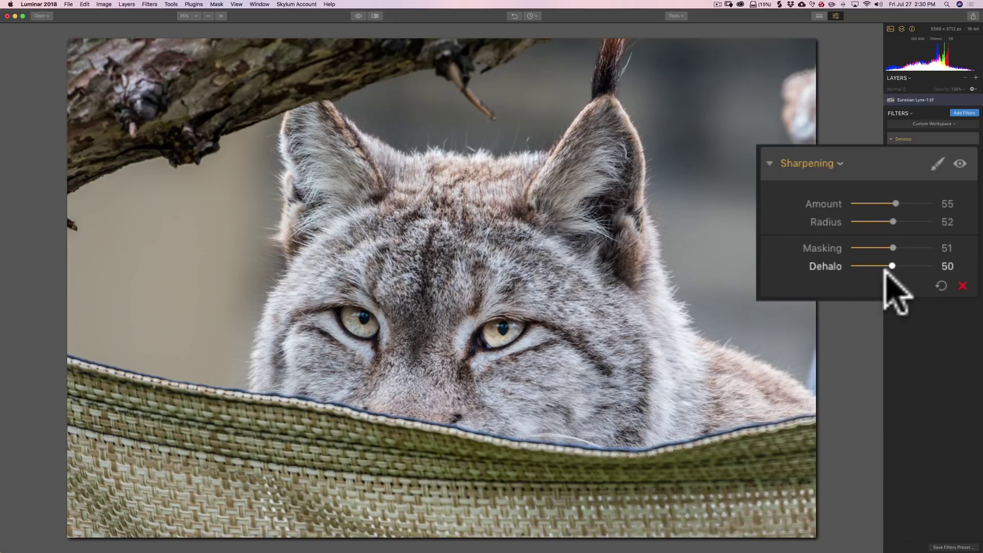
Step: Try Sharpening Dehalo values of 46 and 62, and reset the filter to its defaults
mouse_move(890, 265)
mouse_down()
mouse_move(935, 265)
mouse_move(887, 266)
mouse_up()
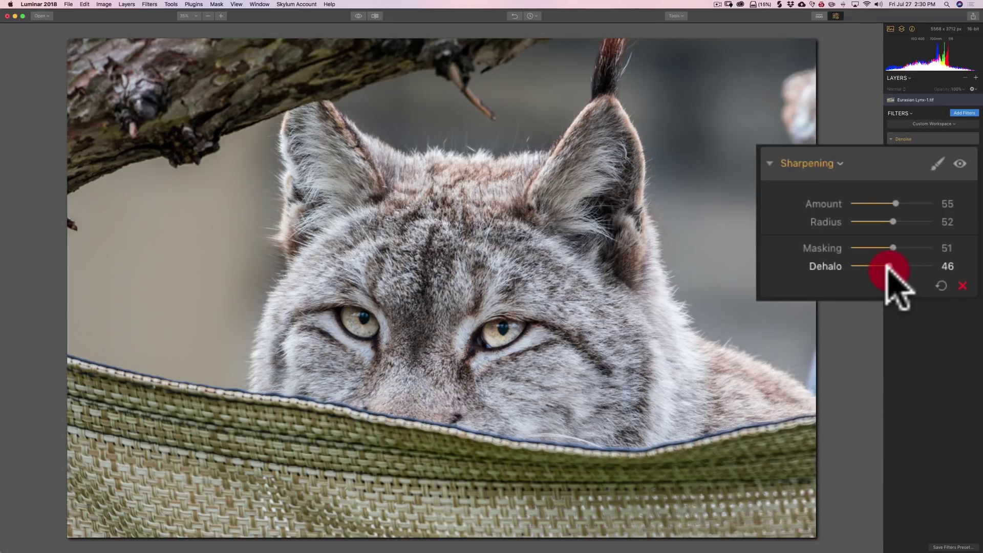
mouse_move(887, 265)
mouse_down()
mouse_move(830, 260)
mouse_move(903, 266)
mouse_up()
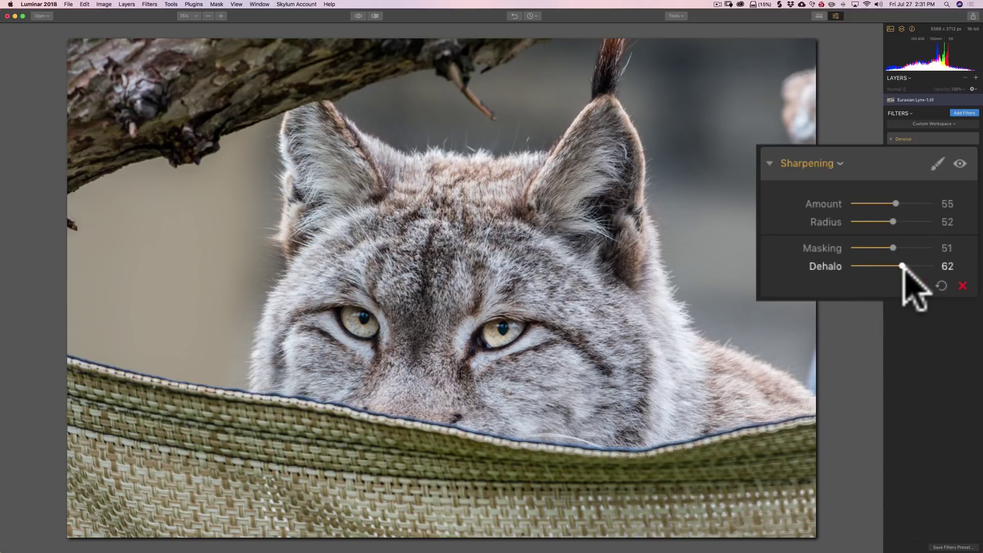
click(941, 285)
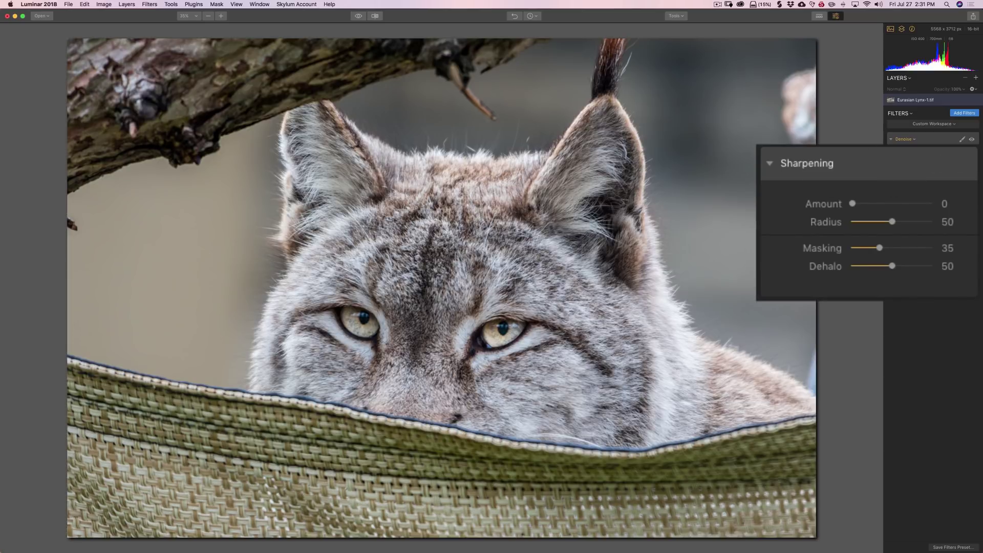
Step: Set the Sharpening filter's Amount to 63, Radius to 58 and Masking to 53, checking the eye at 100%
click(364, 320)
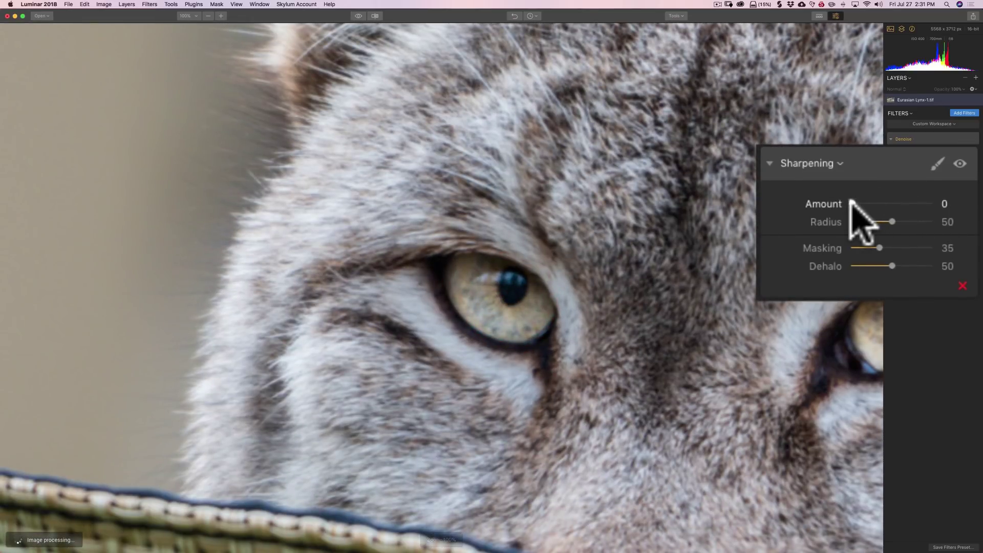
drag(851, 203, 900, 203)
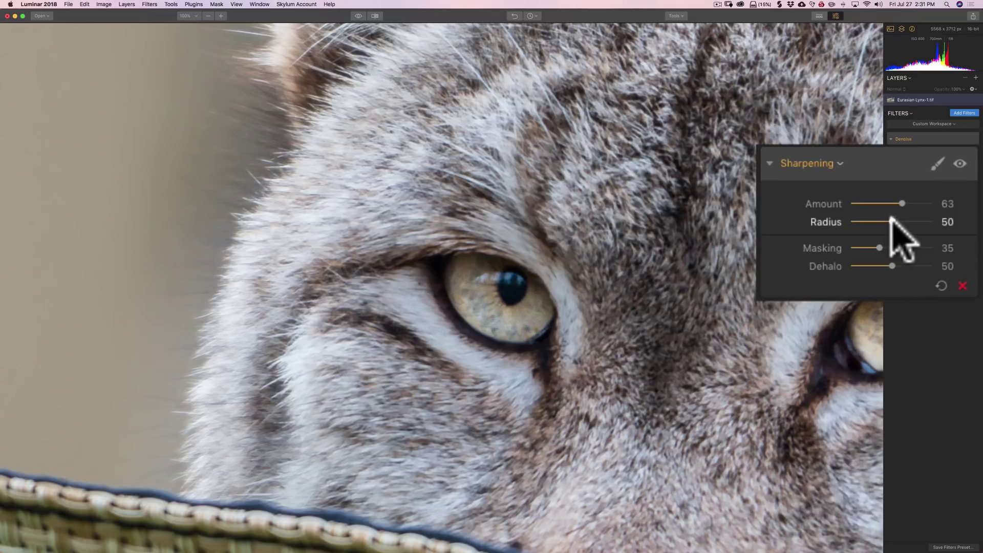
drag(889, 215, 898, 217)
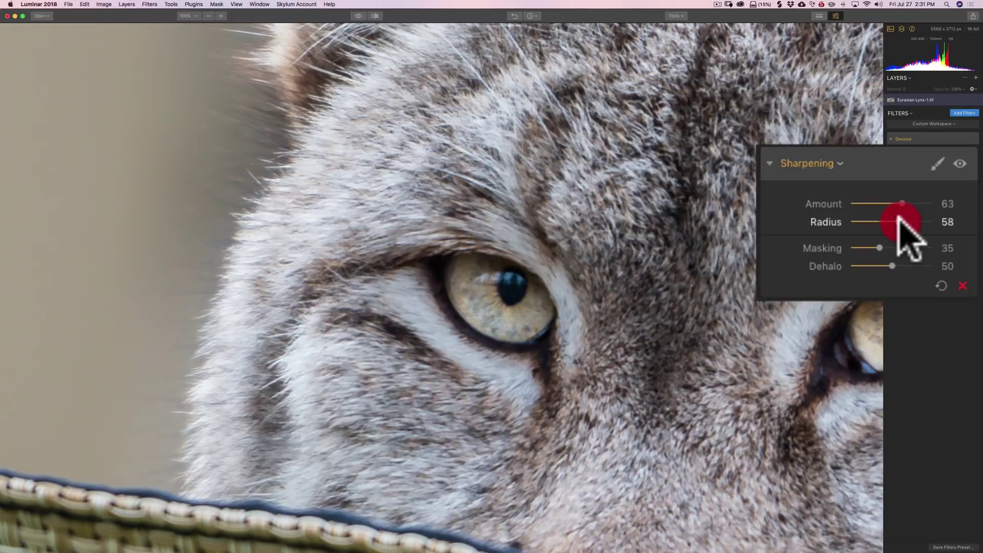
click(745, 287)
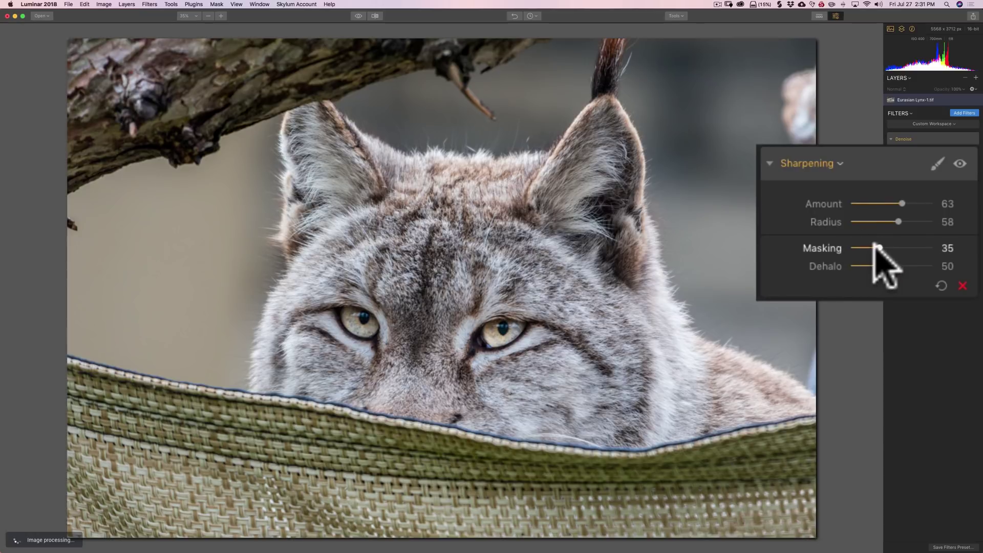
drag(876, 248, 895, 248)
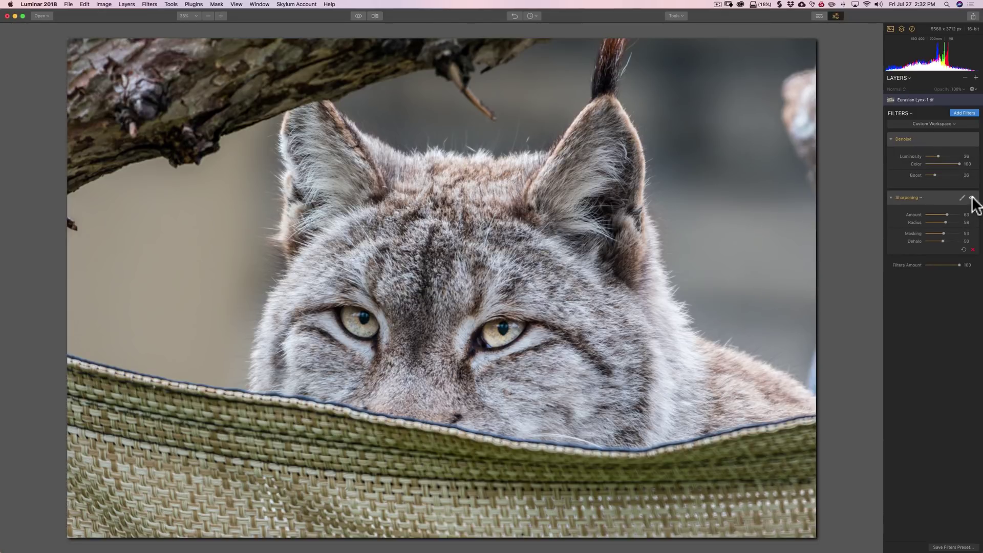
Step: Hide the Sharpening and Denoise filters, inspect the background above the head at 200%, and show Denoise again
click(971, 198)
click(971, 139)
click(488, 134)
drag(488, 137, 516, 266)
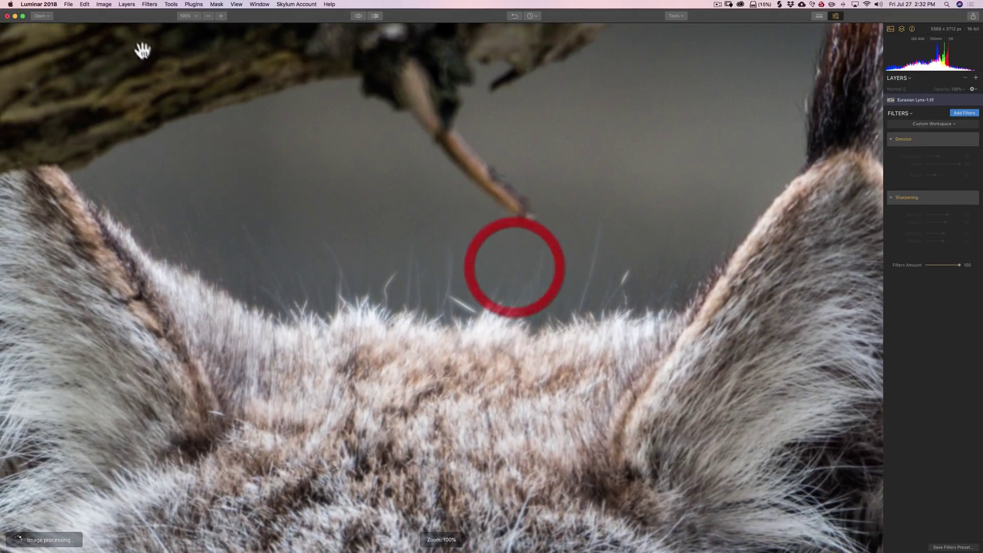
click(191, 15)
click(192, 60)
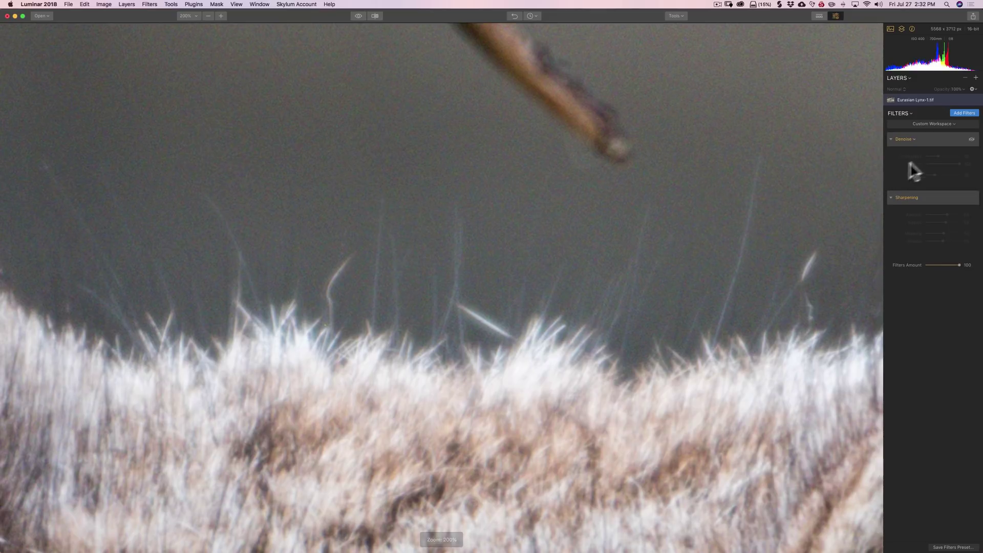
click(971, 140)
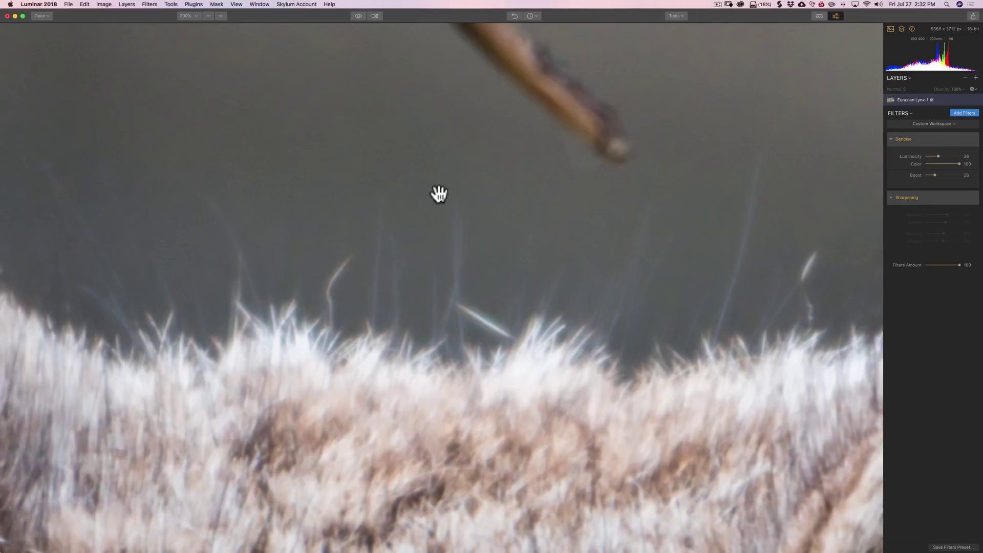
Step: Compare the lynx's eye at 200% without and with Denoise, show Sharpening again, and view the whole photo
drag(337, 408, 665, 61)
drag(419, 425, 507, 116)
drag(285, 512, 441, 226)
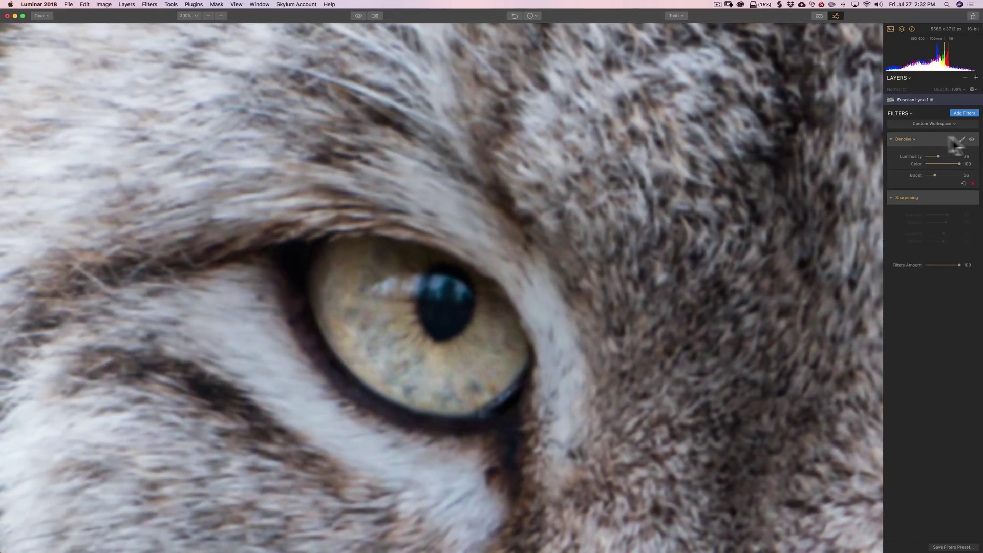
click(972, 139)
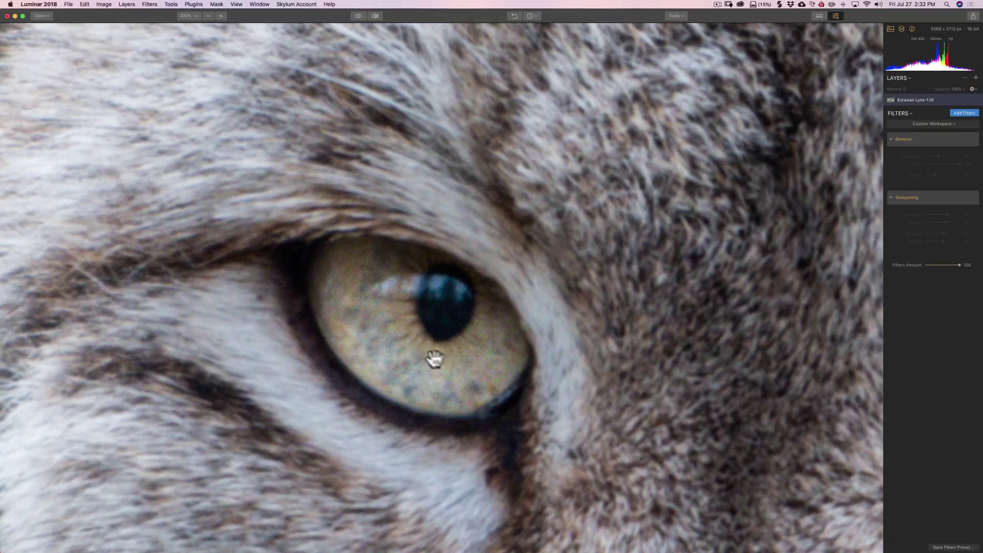
click(971, 139)
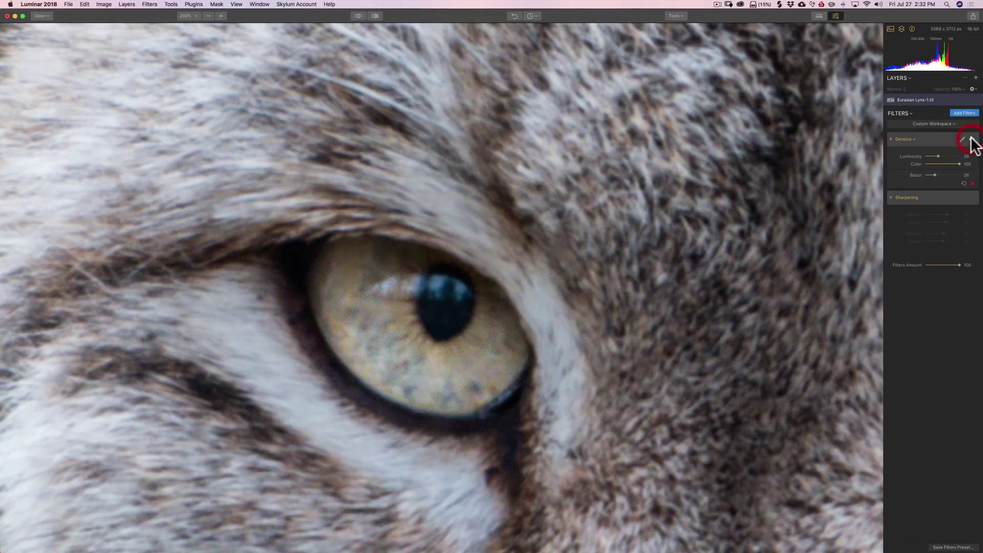
click(972, 198)
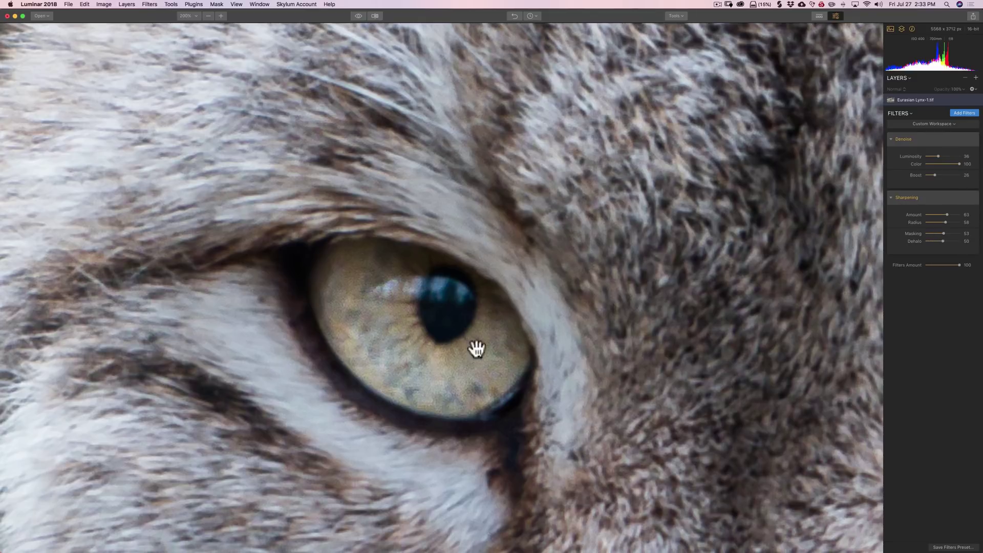
click(614, 299)
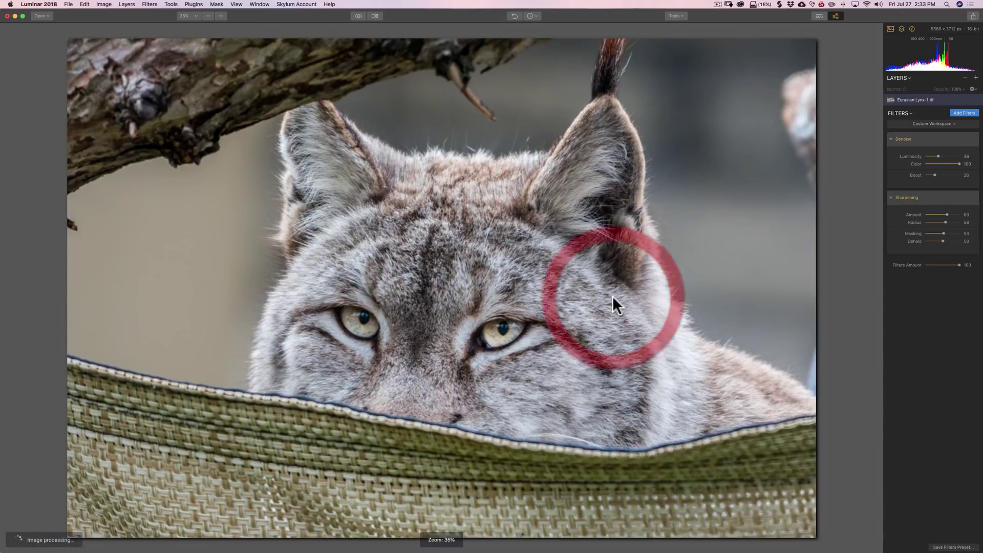